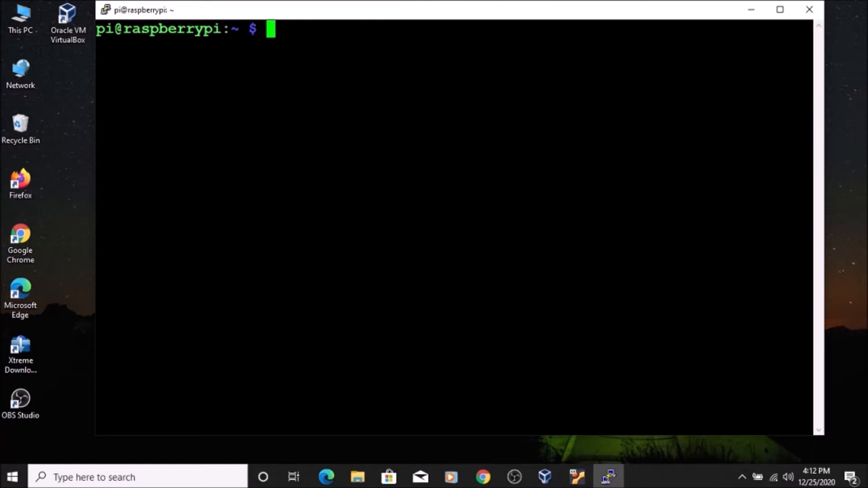
- Display the Raspberry Pi's network interfaces with sudo ifconfig and clear the terminal
{"action": "type", "text": "sudo if"}
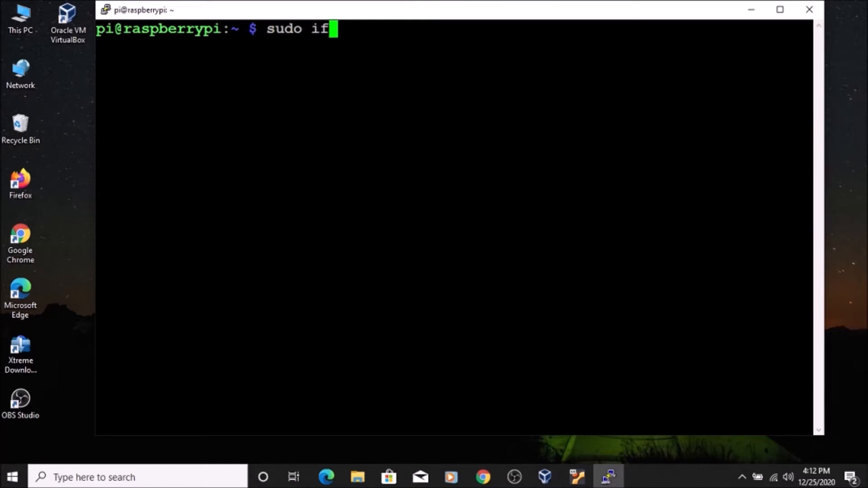
{"action": "type", "text": "config"}
{"action": "key", "text": "Return"}
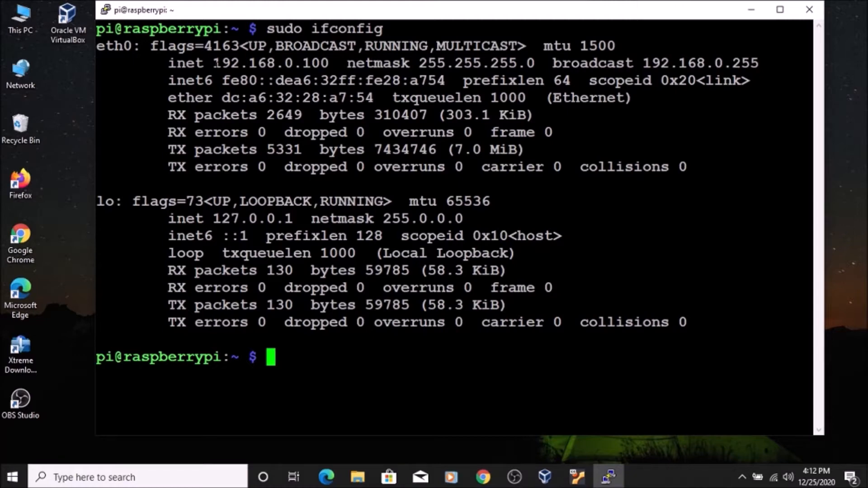
{"action": "type", "text": "clear"}
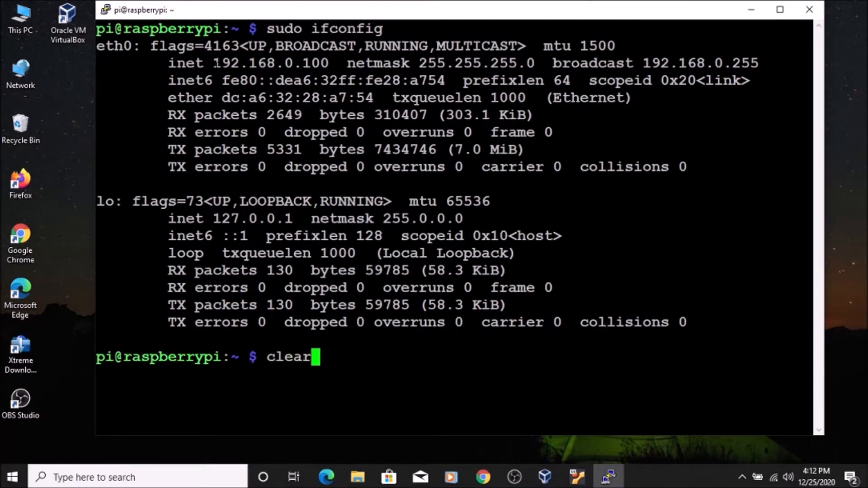
{"action": "key", "text": "Return"}
{"action": "type", "text": "sudo apt"}
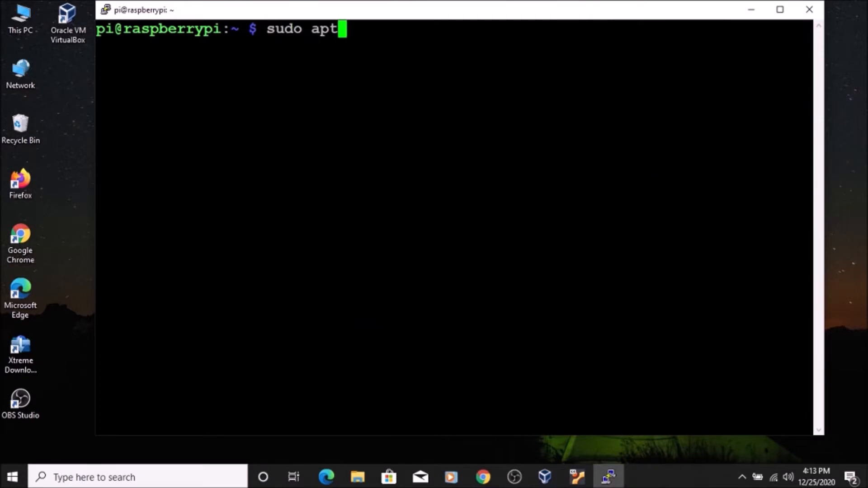
{"action": "type", "text": " install "}
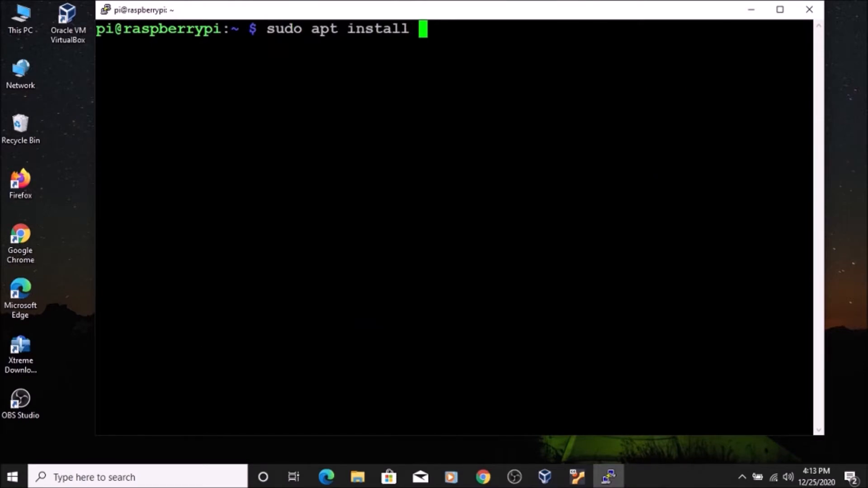
{"action": "type", "text": "update"}
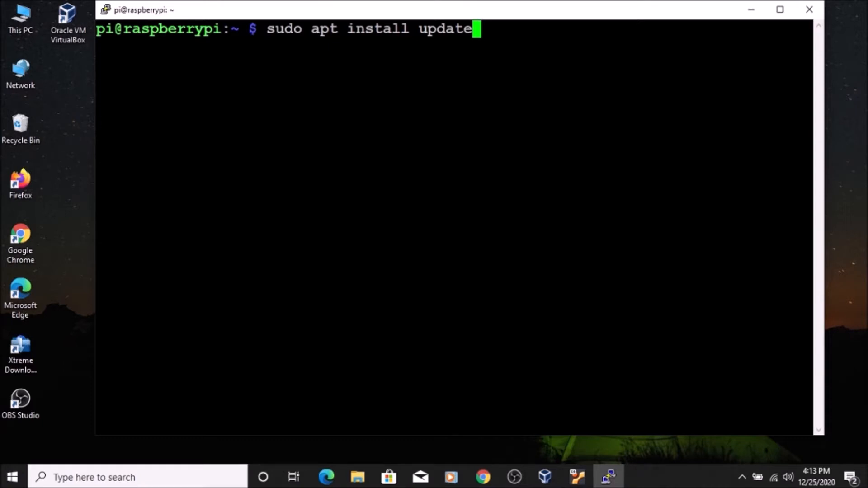
{"action": "key", "text": "Down"}
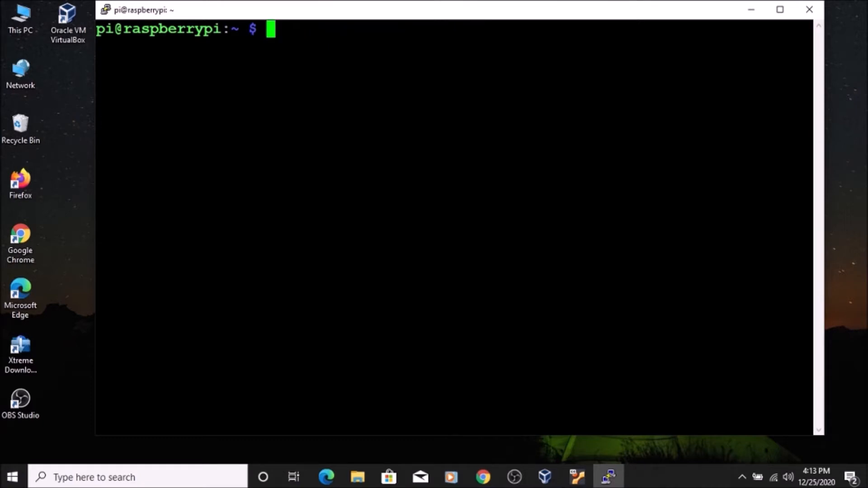
- Install wget with sudo apt install wget and clear the terminal
{"action": "type", "text": "sudo "}
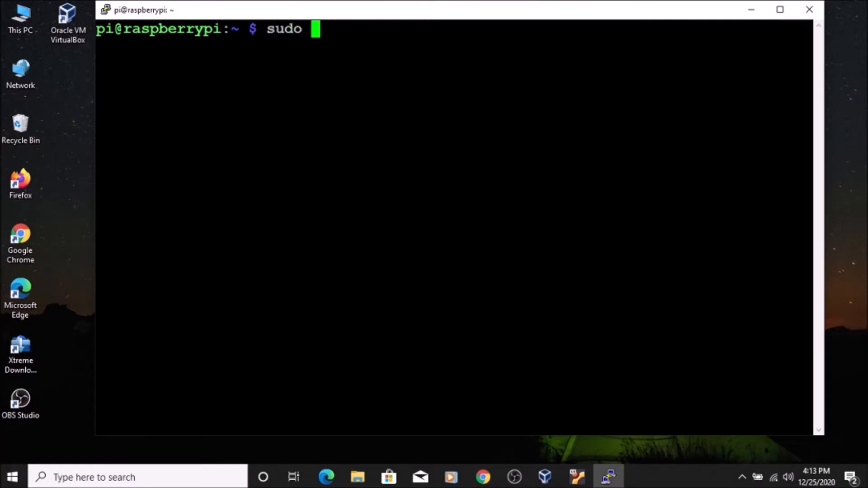
{"action": "type", "text": "apt install "}
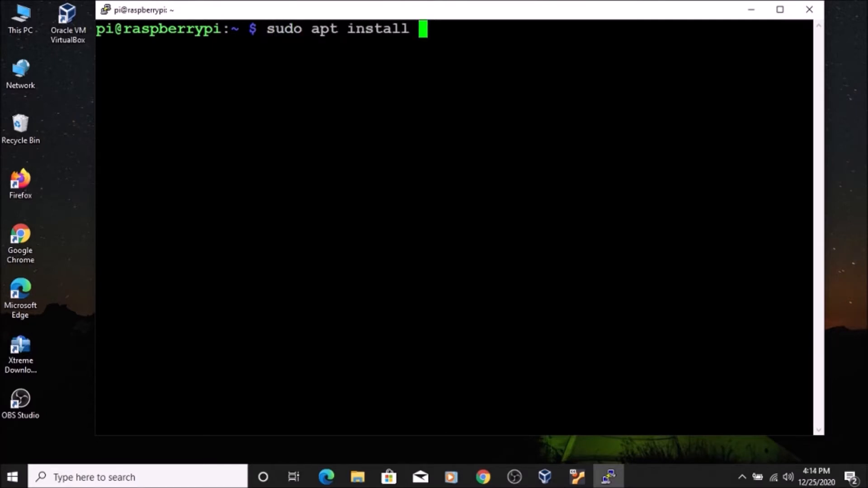
{"action": "type", "text": "wget"}
{"action": "key", "text": "Return"}
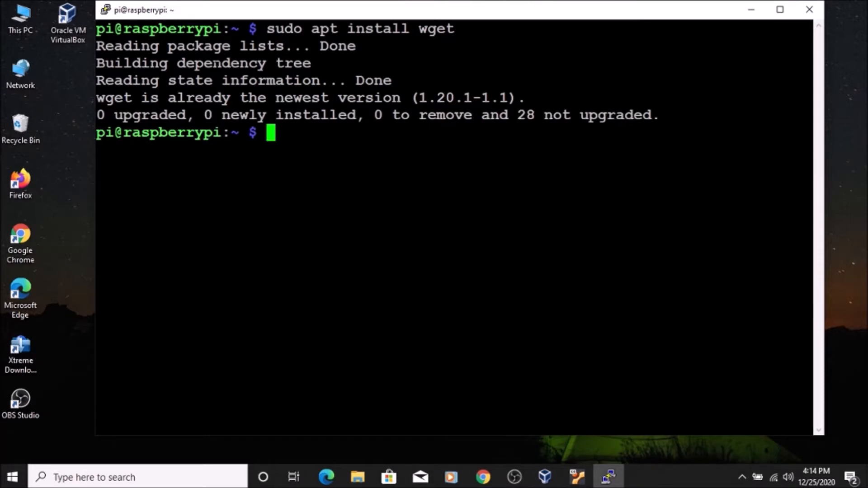
{"action": "type", "text": "clear"}
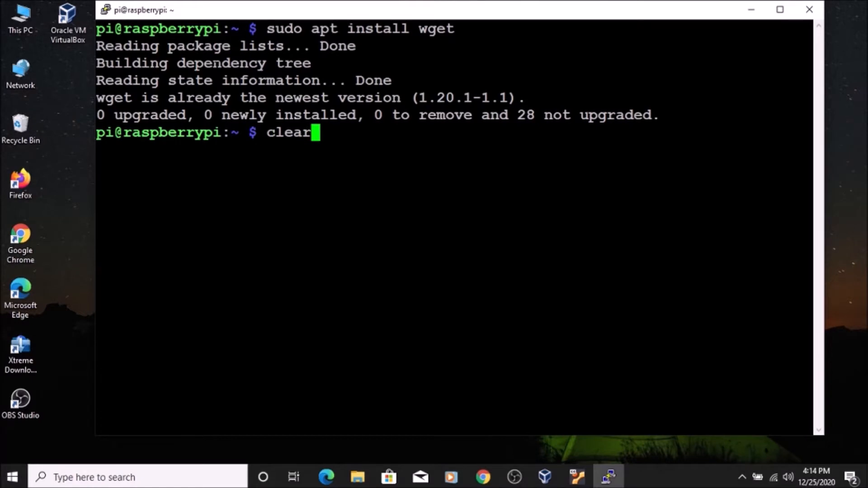
{"action": "key", "text": "Return"}
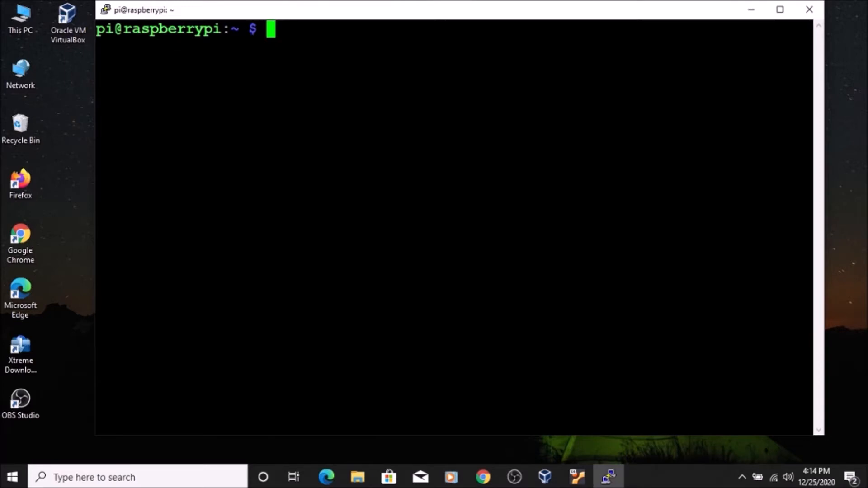
- Switch to Chrome and open the OpenMediaVault-Plugin-Developers/installScript GitHub result at its README installation instructions
{"action": "left_click", "coordinate": [483, 477]}
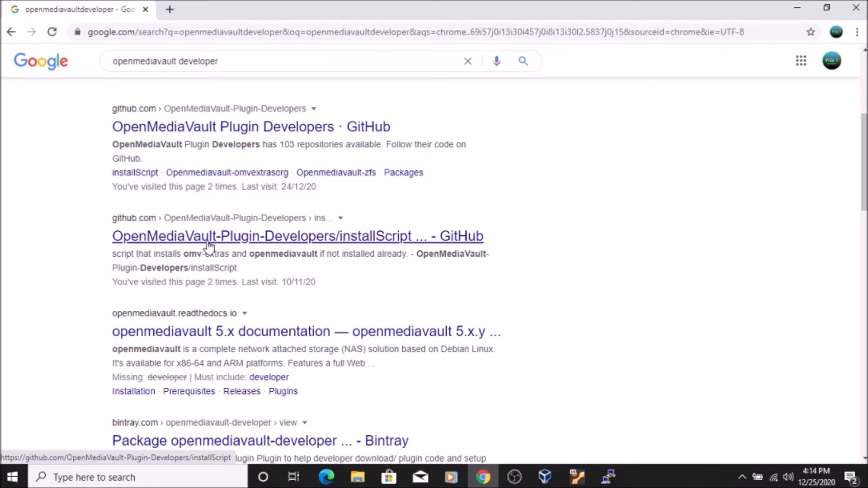
{"action": "left_click", "coordinate": [397, 241]}
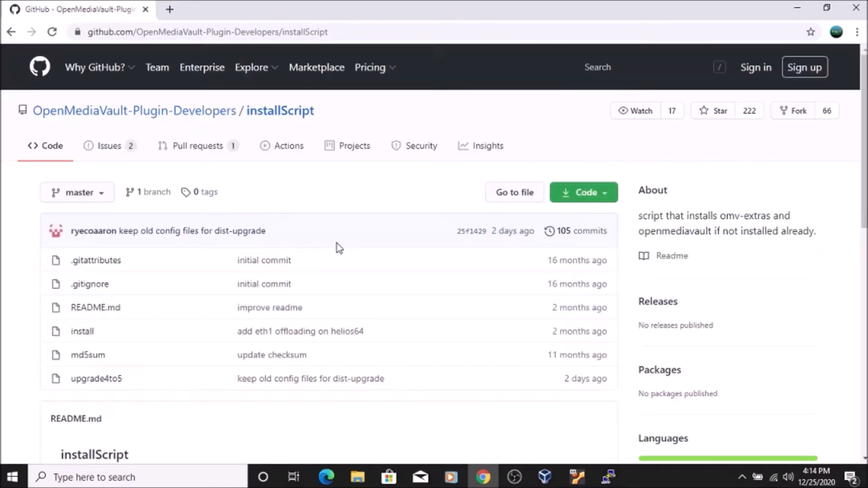
{"action": "scroll", "coordinate": [518, 245], "scroll_direction": "down", "scroll_amount": 1}
{"action": "scroll", "coordinate": [518, 244], "scroll_direction": "down", "scroll_amount": 2}
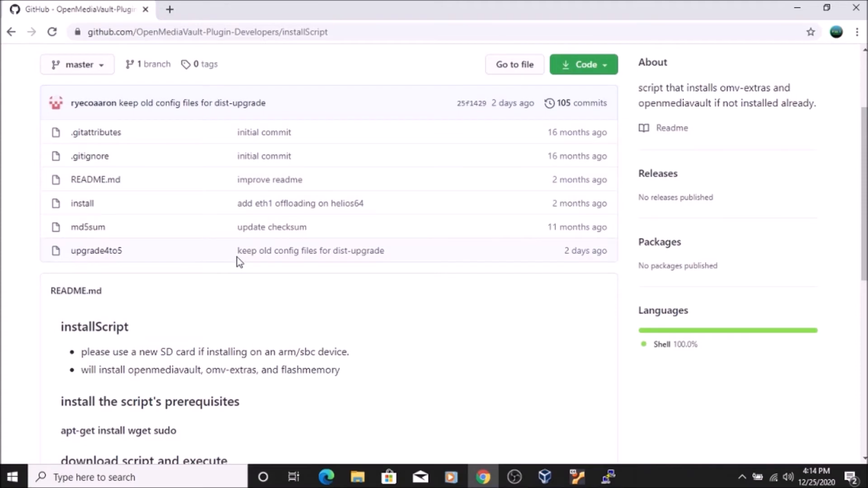
{"action": "scroll", "coordinate": [236, 256], "scroll_direction": "down", "scroll_amount": 6}
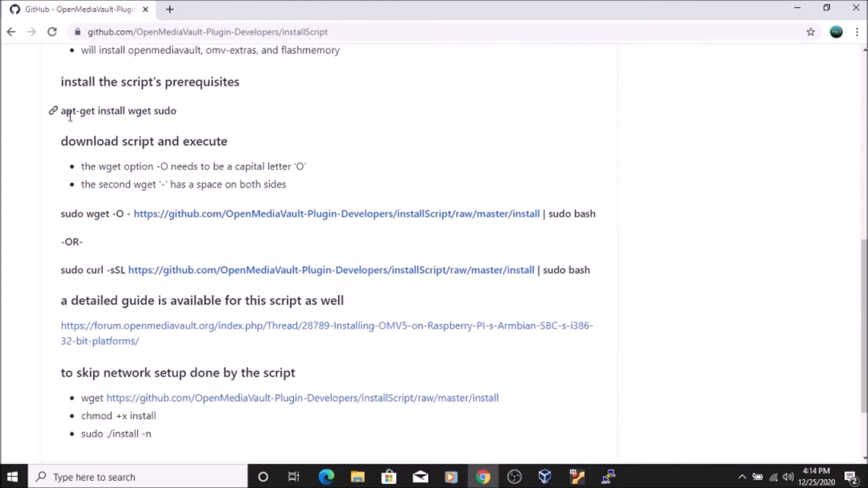
- Highlight the README's prerequisites command, and select the sudo wget -O command that downloads and runs the install script
{"action": "left_click_drag", "start_coordinate": [61, 113], "coordinate": [189, 113]}
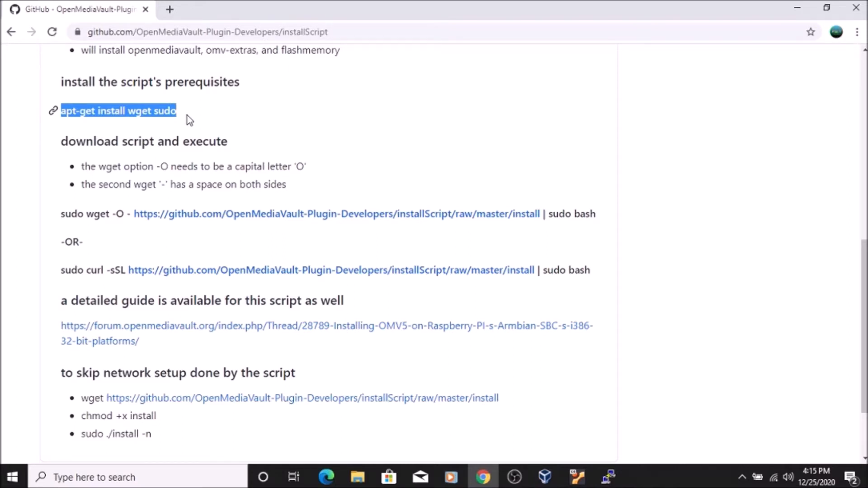
{"action": "left_click", "coordinate": [187, 115]}
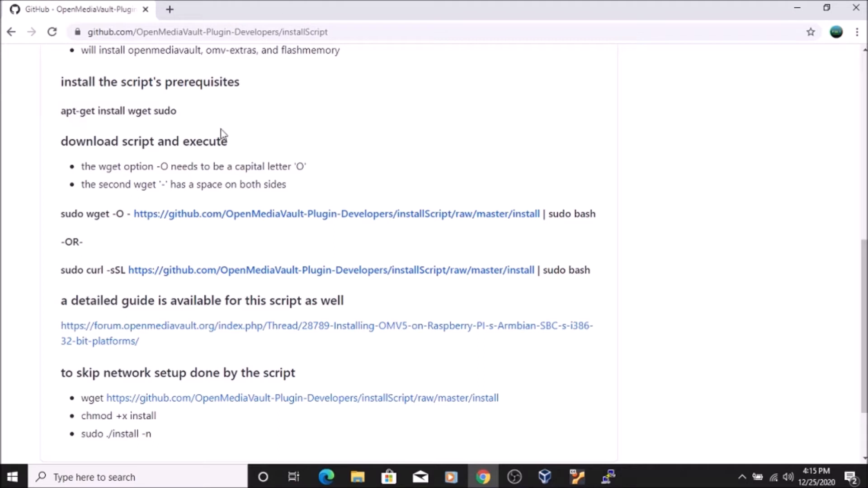
{"action": "scroll", "coordinate": [151, 228], "scroll_direction": "down", "scroll_amount": 3}
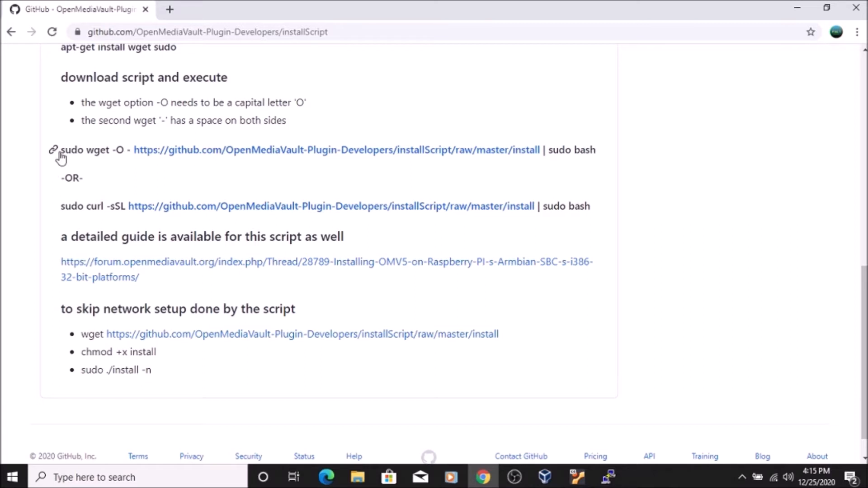
{"action": "left_click_drag", "start_coordinate": [61, 150], "coordinate": [604, 163]}
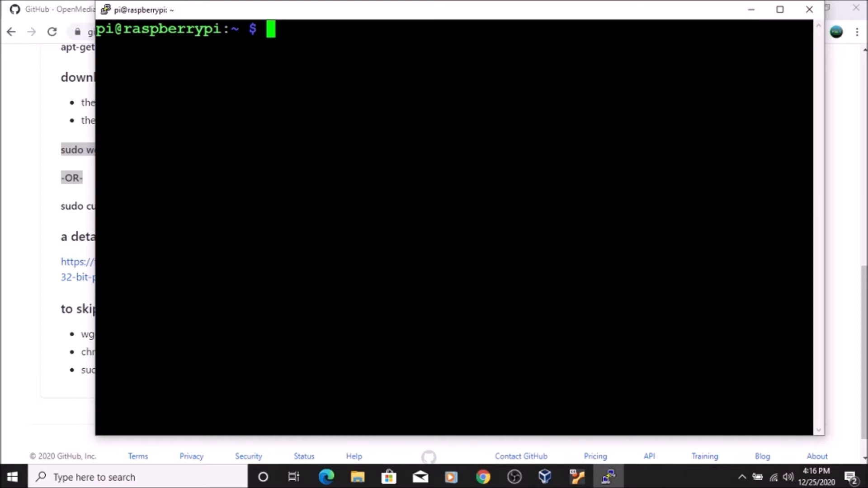
- In the PuTTY terminal, run ifconfig and select the eth0 inet address, and close the session
{"action": "type", "text": "ifconfig"}
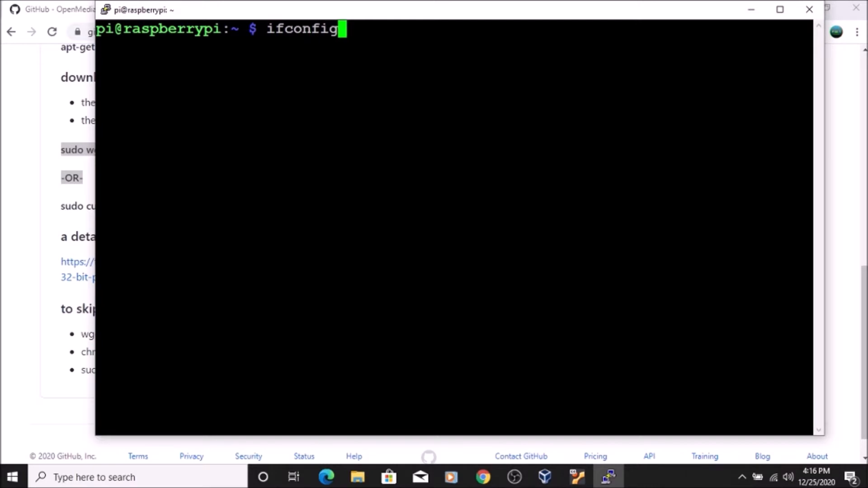
{"action": "key", "text": "Return"}
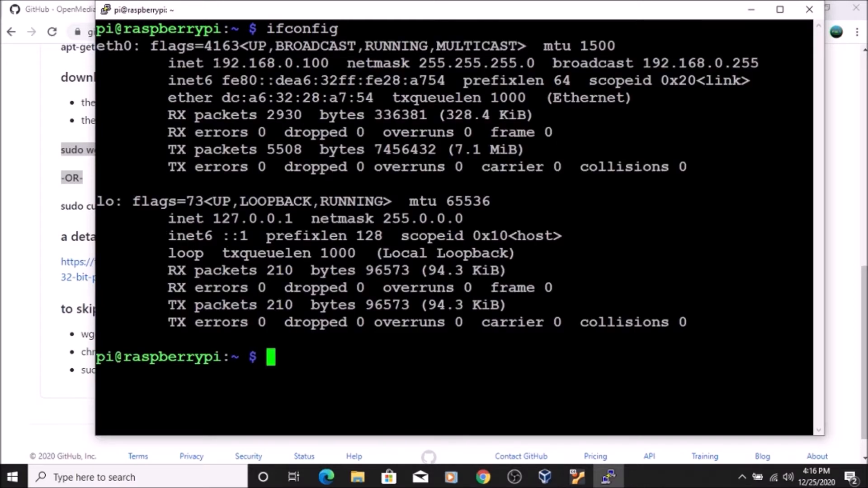
{"action": "left_click_drag", "start_coordinate": [213, 64], "coordinate": [338, 63]}
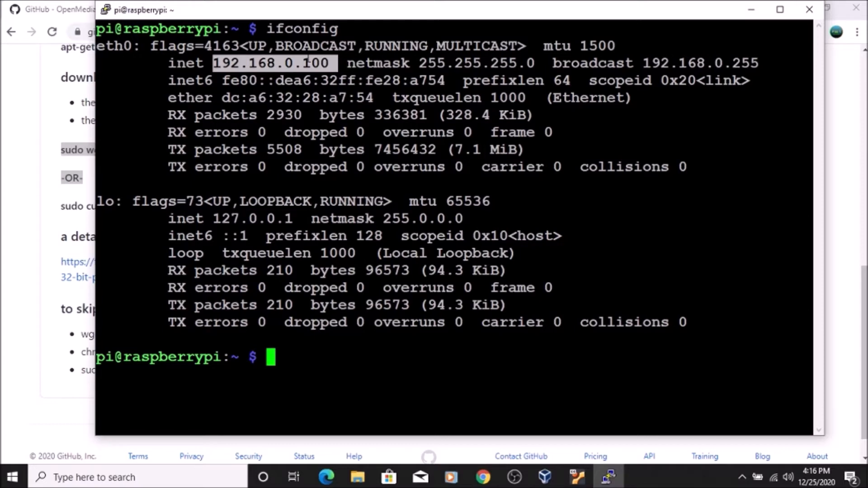
{"action": "left_click", "coordinate": [808, 9]}
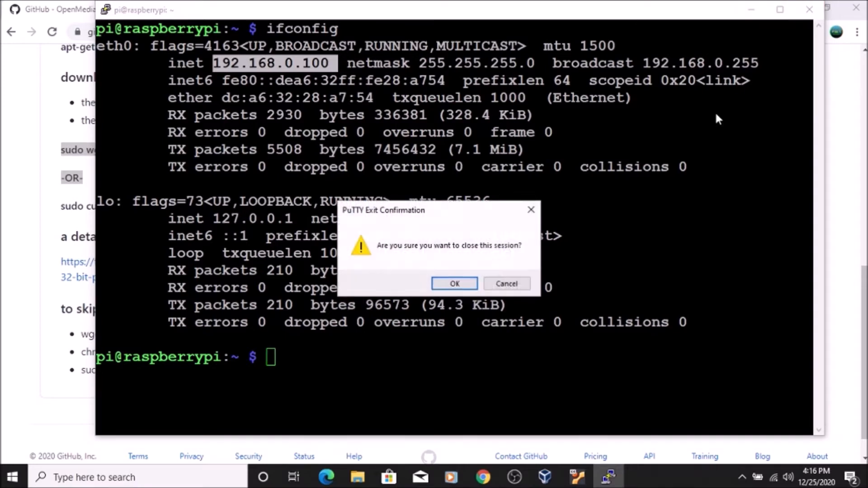
{"action": "left_click", "coordinate": [462, 283]}
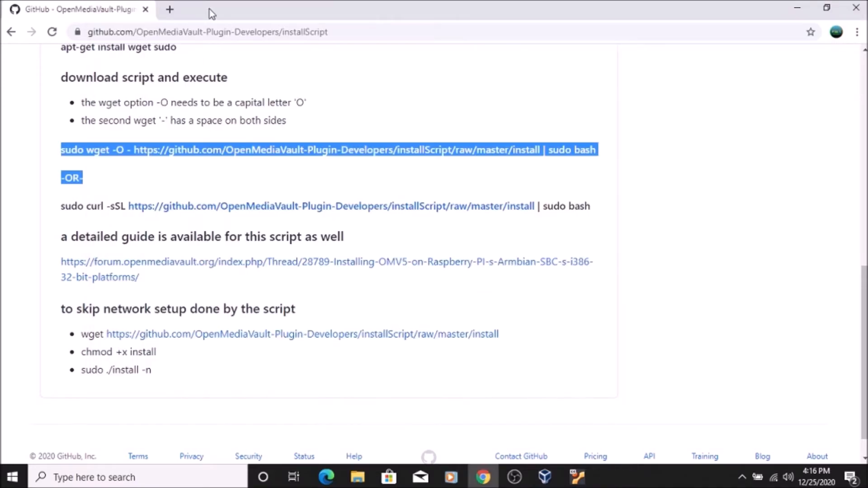
- Open a new browser tab in place of the GitHub page and load 192.168.0.100
{"action": "left_click", "coordinate": [168, 9]}
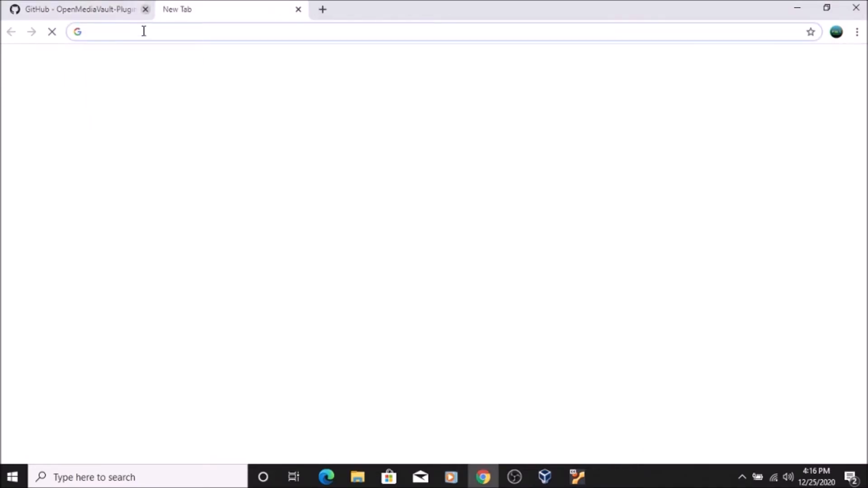
{"action": "left_click", "coordinate": [145, 9]}
{"action": "left_click", "coordinate": [147, 31]}
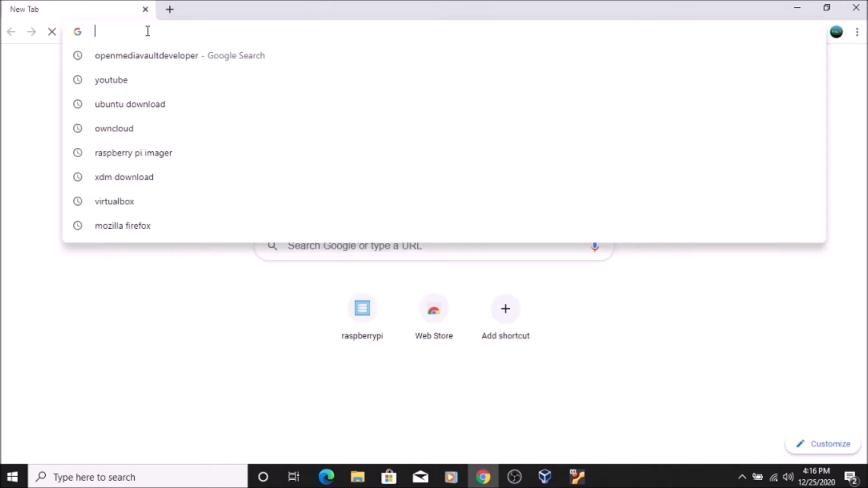
{"action": "type", "text": "192.168.0.100"}
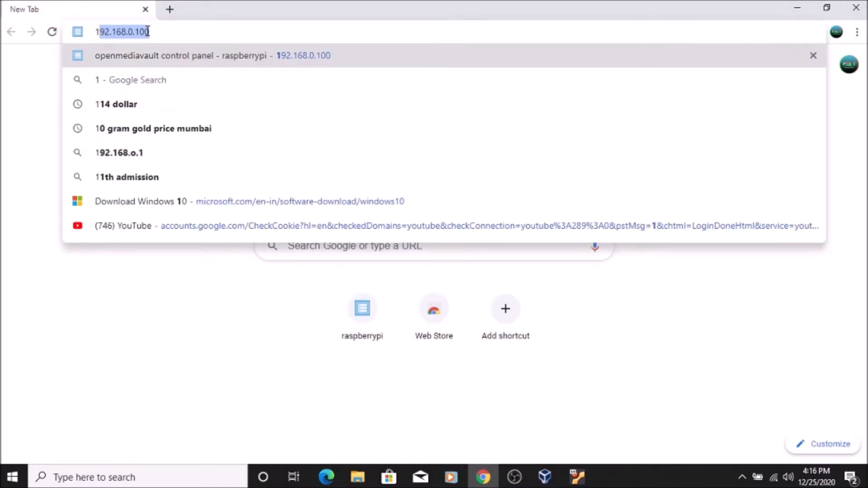
{"action": "key", "text": "Right"}
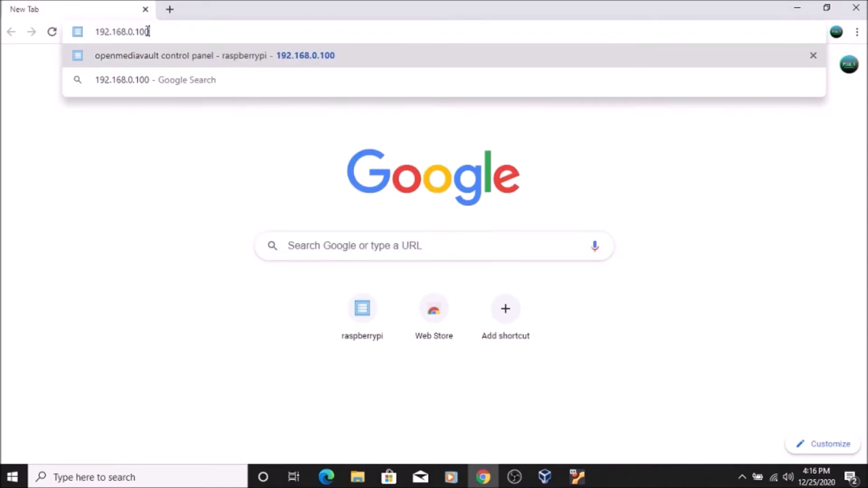
{"action": "key", "text": "Return"}
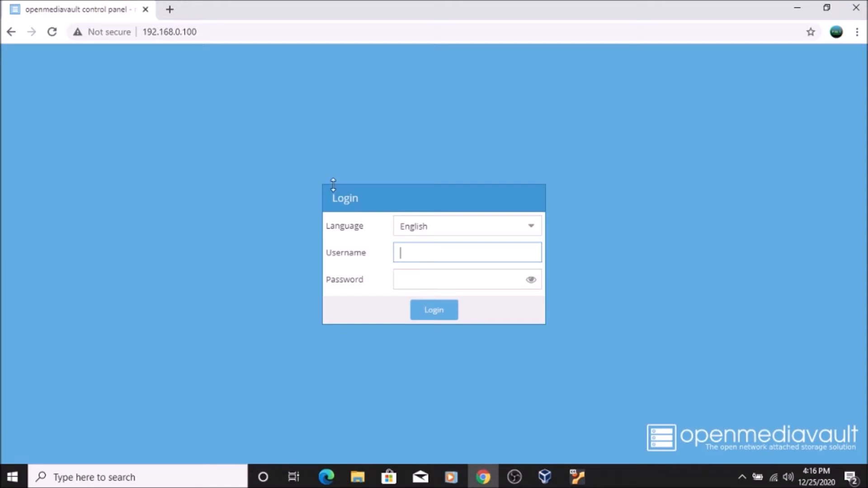
- Log in to the openmediavault control panel with the username admin and the account password
{"action": "type", "text": "admin"}
{"action": "left_click", "coordinate": [404, 282]}
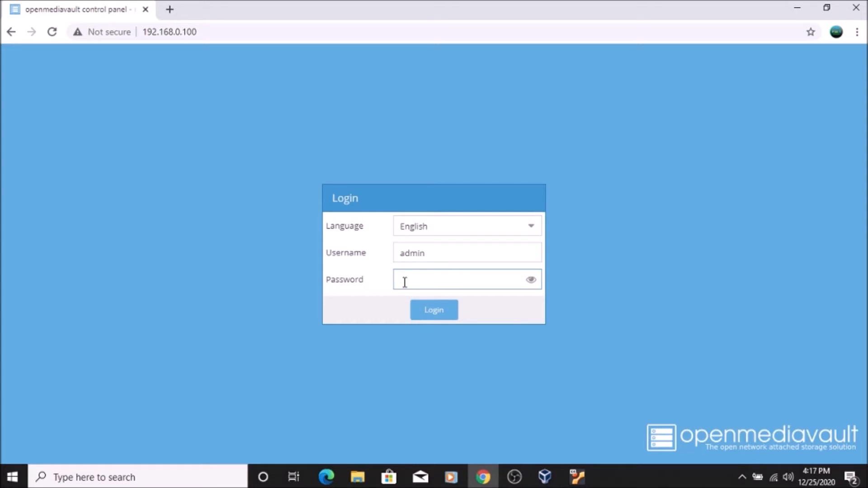
{"action": "type", "text": "•••••••••••••••"}
{"action": "key", "text": "Return"}
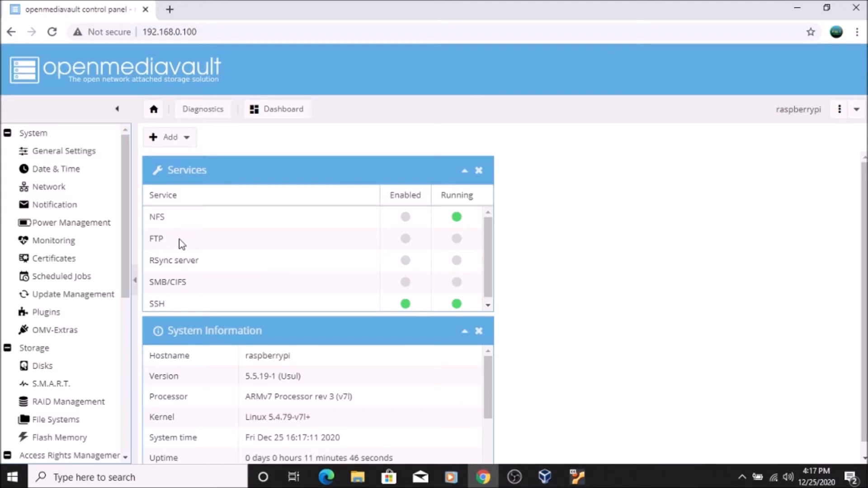
- Set Auto logout to Disabled in the System general settings for web administration
{"action": "left_click", "coordinate": [65, 156]}
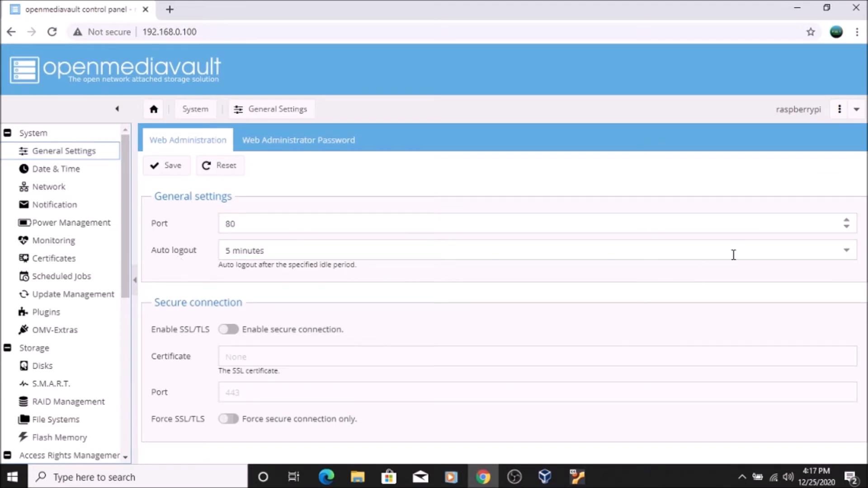
{"action": "left_click", "coordinate": [848, 254]}
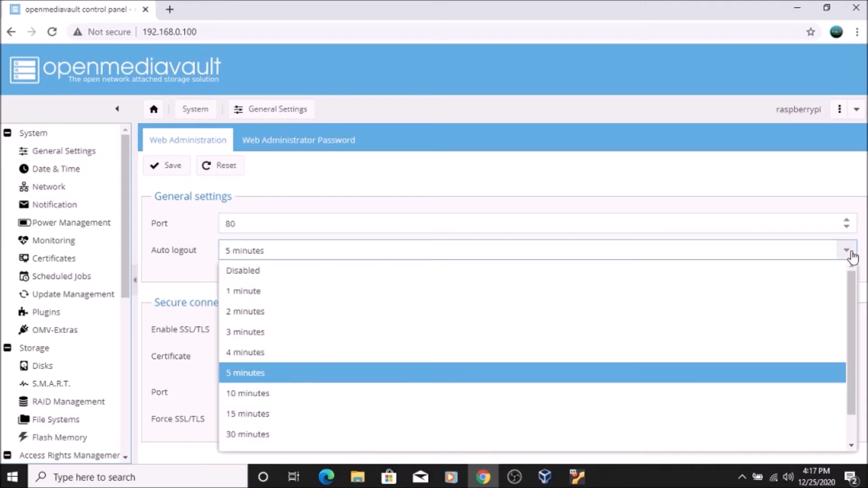
{"action": "left_click", "coordinate": [401, 274]}
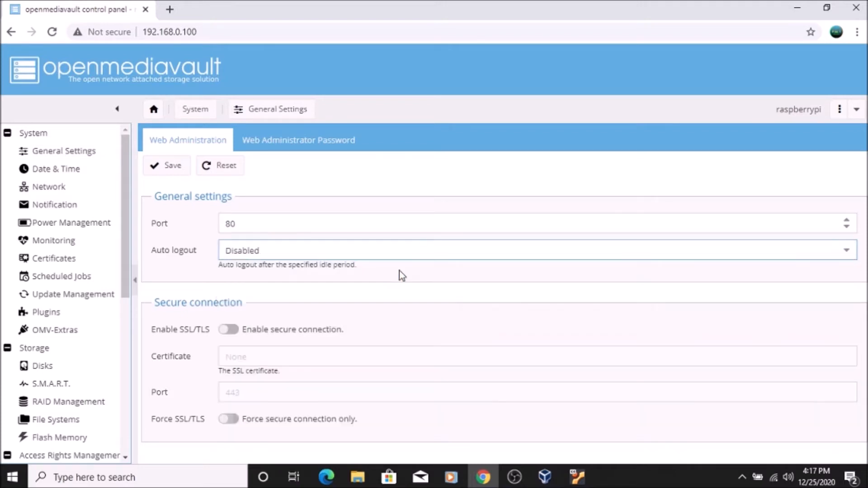
- Save the web administration general settings and apply the configuration changes
{"action": "left_click", "coordinate": [171, 169]}
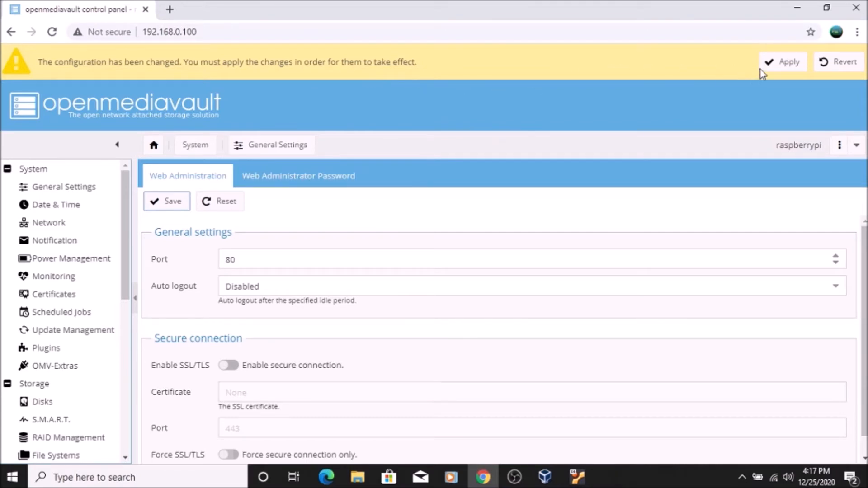
{"action": "left_click", "coordinate": [787, 67]}
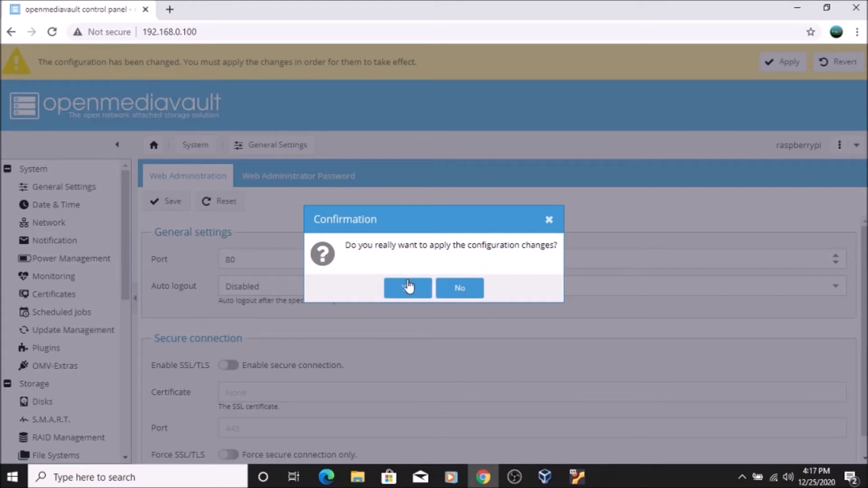
{"action": "left_click", "coordinate": [408, 286]}
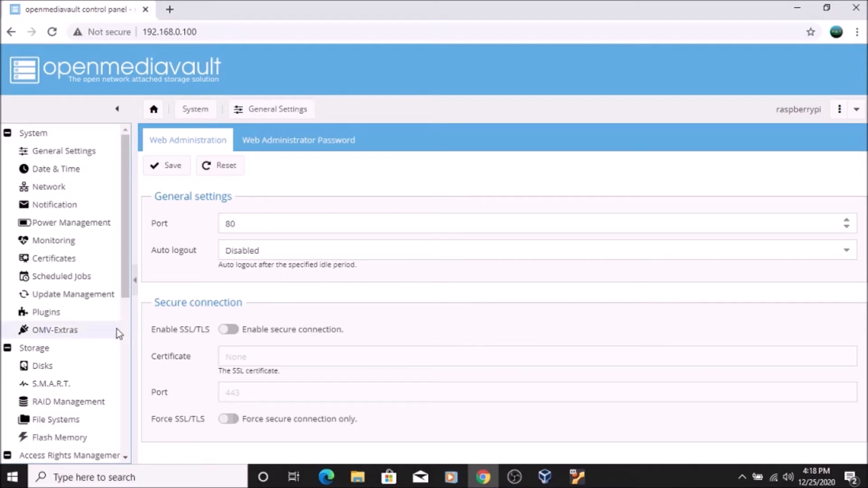
- Wipe the /dev/sda disk in the Storage disks list with the Quick method
{"action": "left_click_drag", "start_coordinate": [125, 269], "coordinate": [119, 326]}
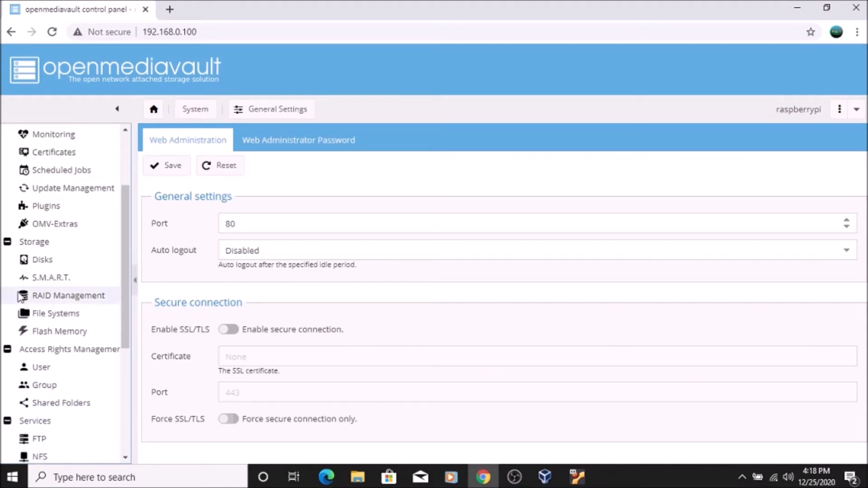
{"action": "left_click", "coordinate": [47, 263]}
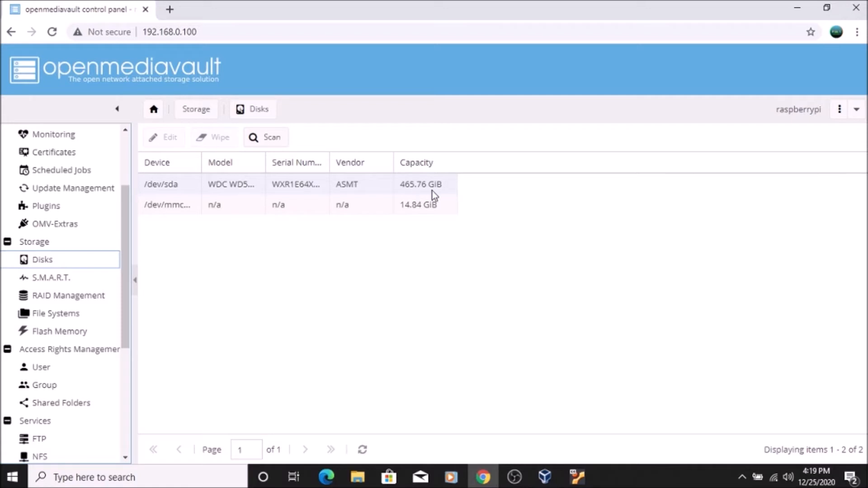
{"action": "left_click", "coordinate": [177, 192]}
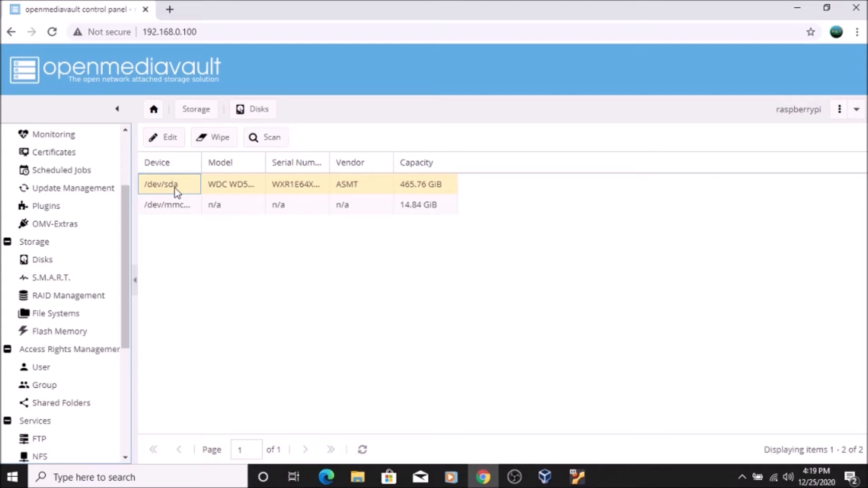
{"action": "left_click", "coordinate": [215, 134]}
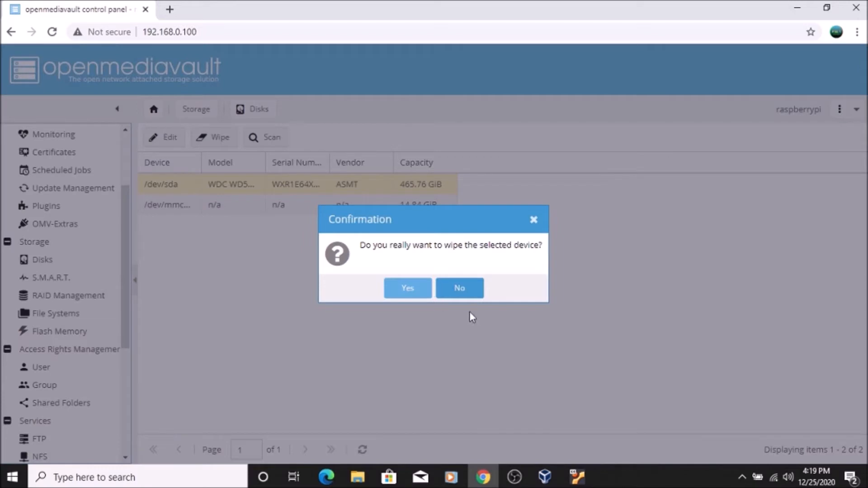
{"action": "left_click", "coordinate": [407, 289]}
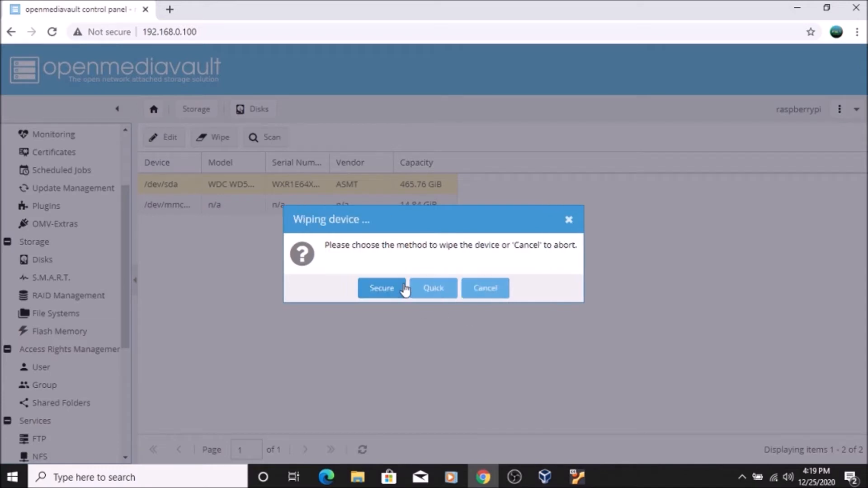
{"action": "left_click", "coordinate": [434, 294]}
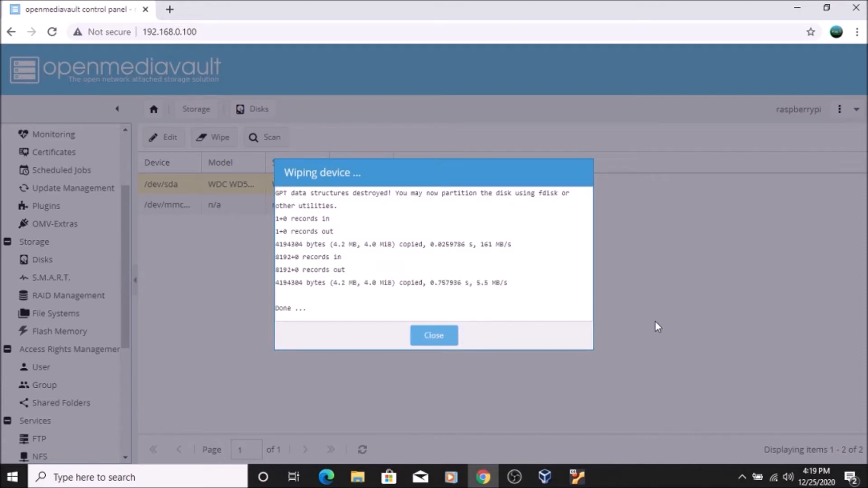
{"action": "left_click", "coordinate": [427, 343]}
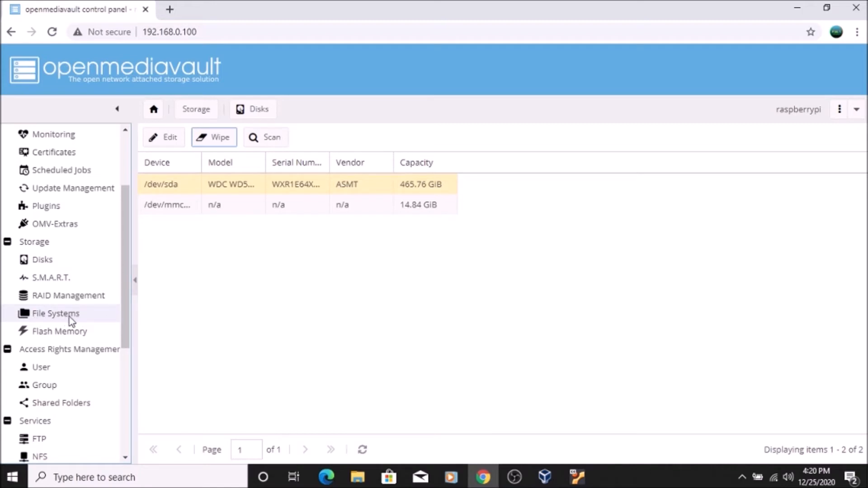
- Create an EXT4 file system labelled freedom on the WDC WD5000LPVX-75V0TT0 device (/dev/sda), confirming the format
{"action": "left_click", "coordinate": [46, 313]}
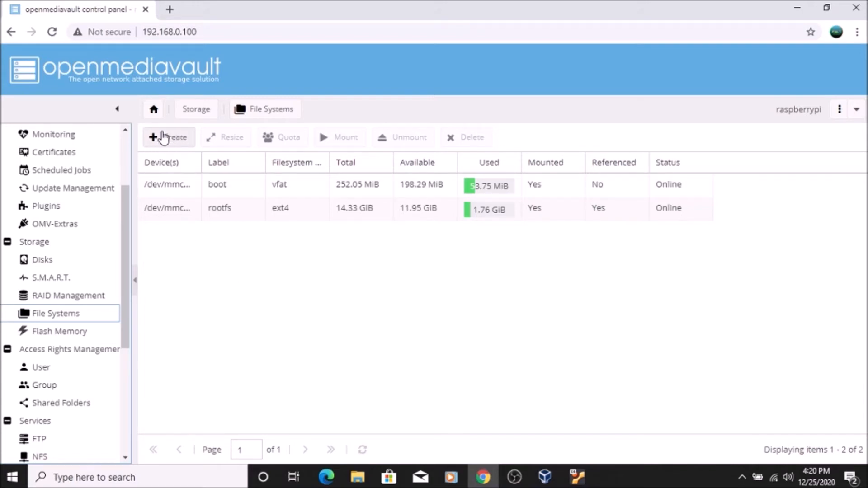
{"action": "left_click", "coordinate": [166, 138]}
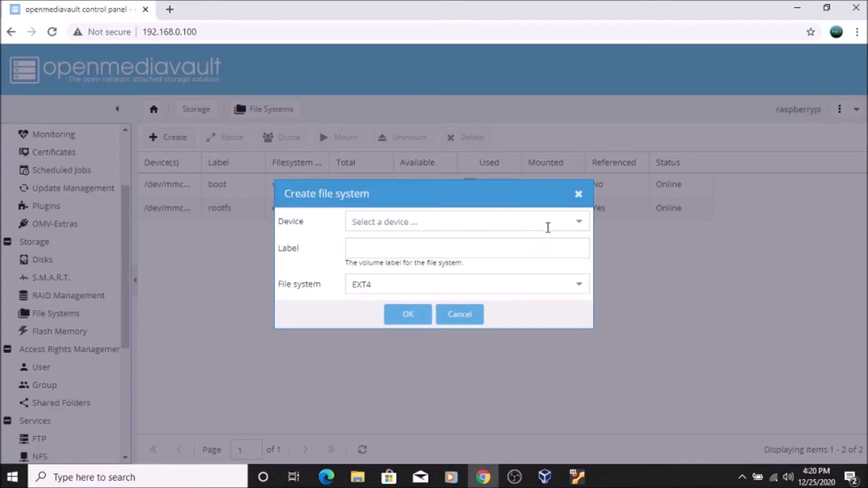
{"action": "left_click", "coordinate": [579, 225]}
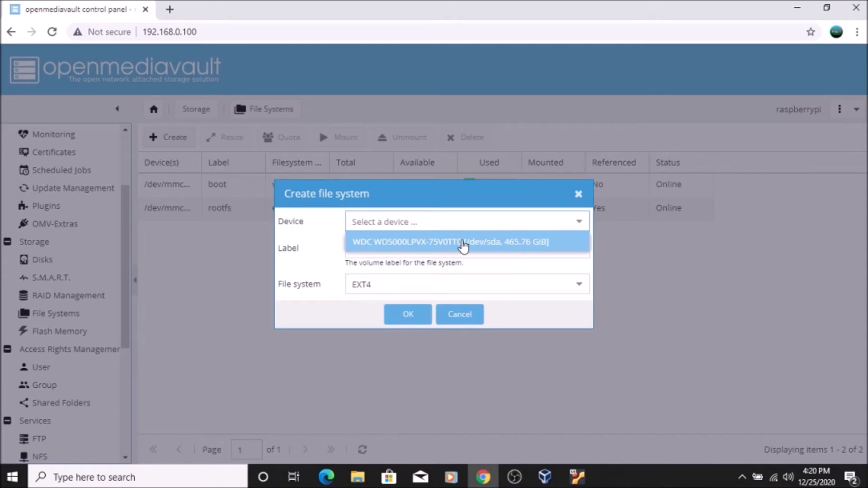
{"action": "left_click", "coordinate": [463, 244]}
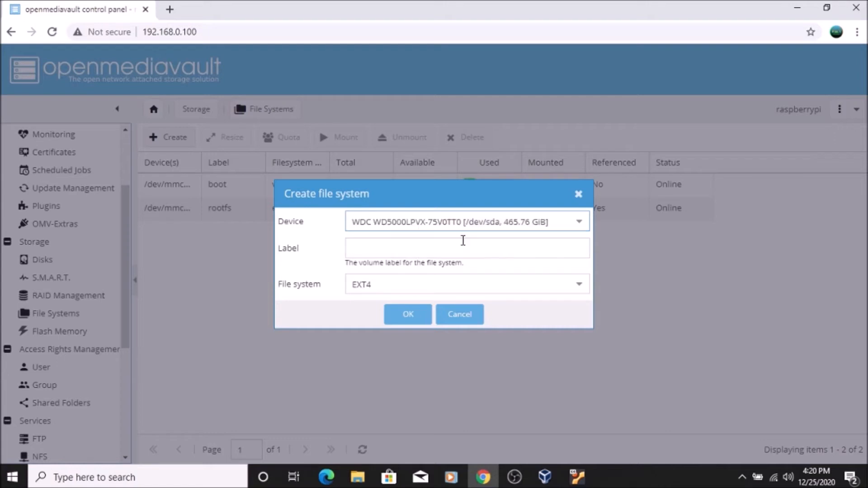
{"action": "left_click", "coordinate": [392, 247]}
{"action": "type", "text": "freedom"}
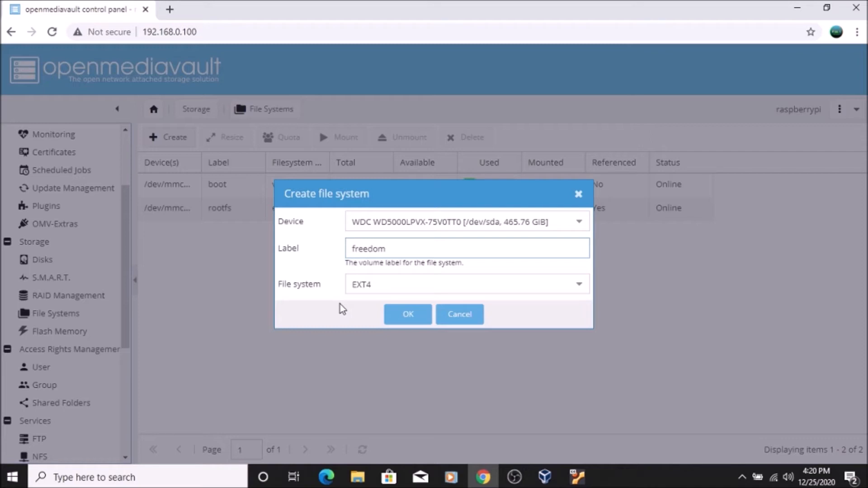
{"action": "left_click", "coordinate": [405, 320]}
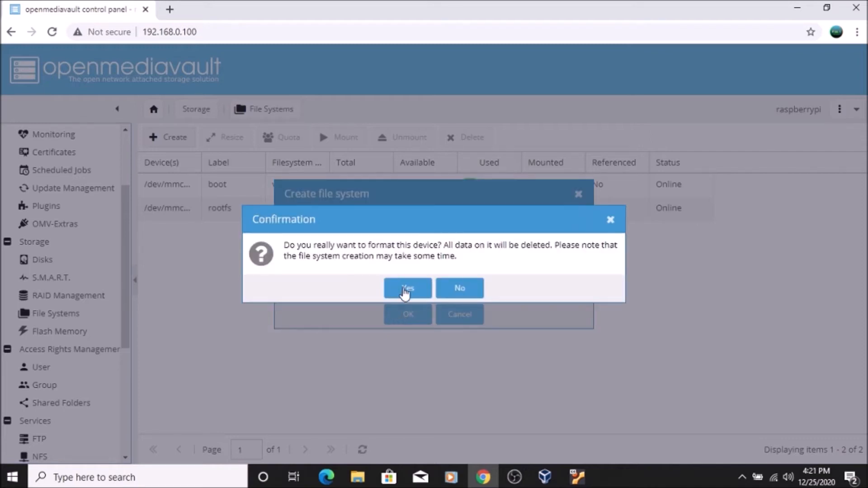
{"action": "left_click", "coordinate": [406, 290]}
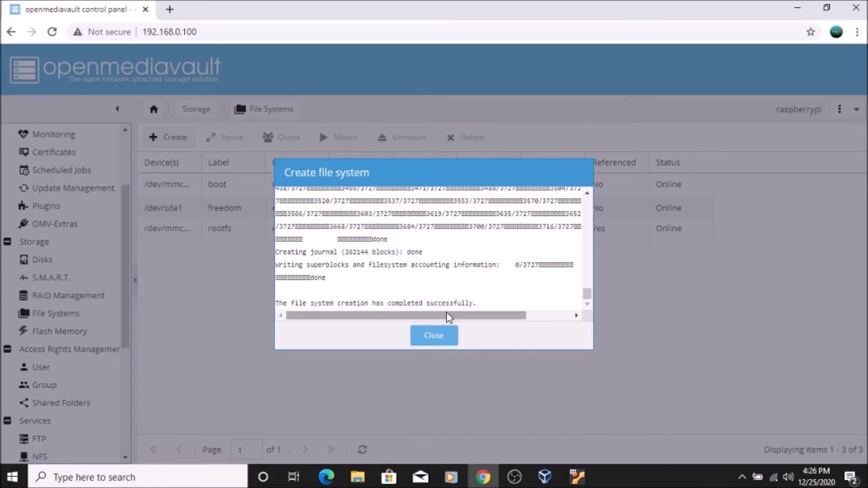
{"action": "left_click", "coordinate": [433, 336]}
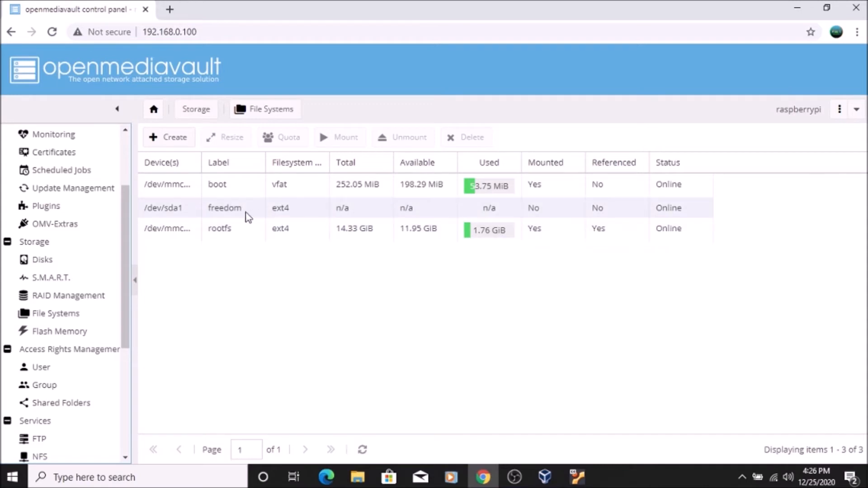
- Mount the freedom file system on /dev/sda1 and apply the configuration changes
{"action": "left_click", "coordinate": [164, 207]}
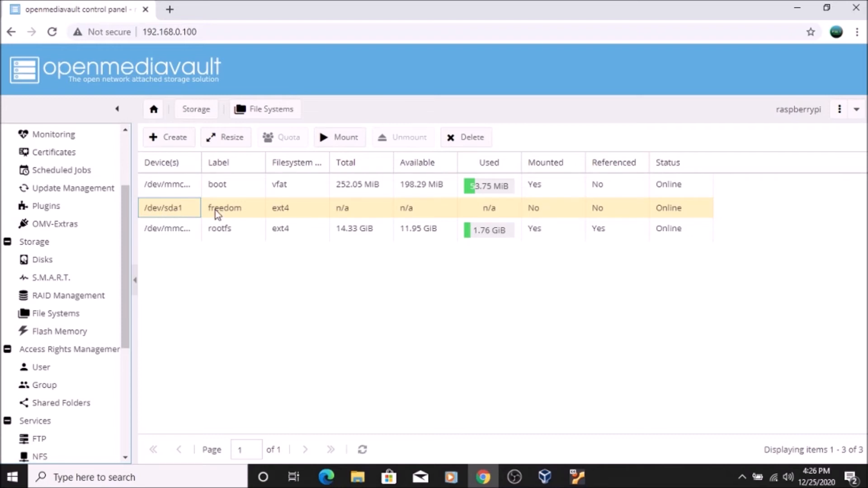
{"action": "left_click", "coordinate": [328, 139]}
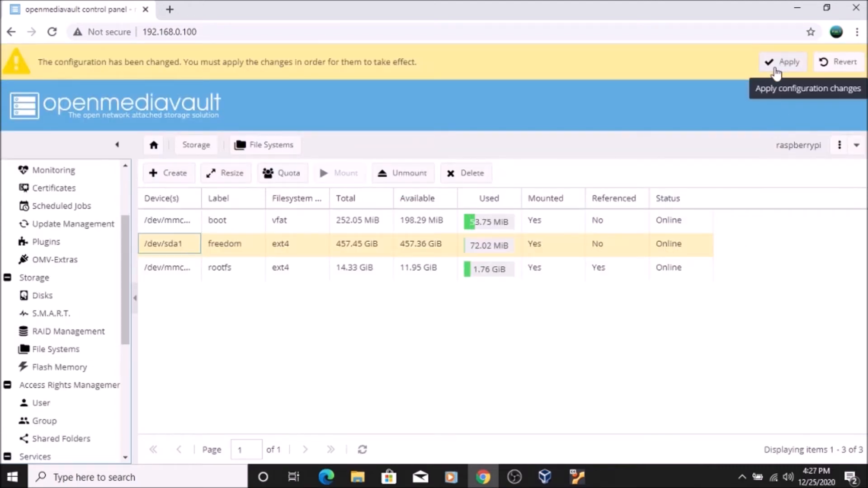
{"action": "left_click", "coordinate": [781, 64]}
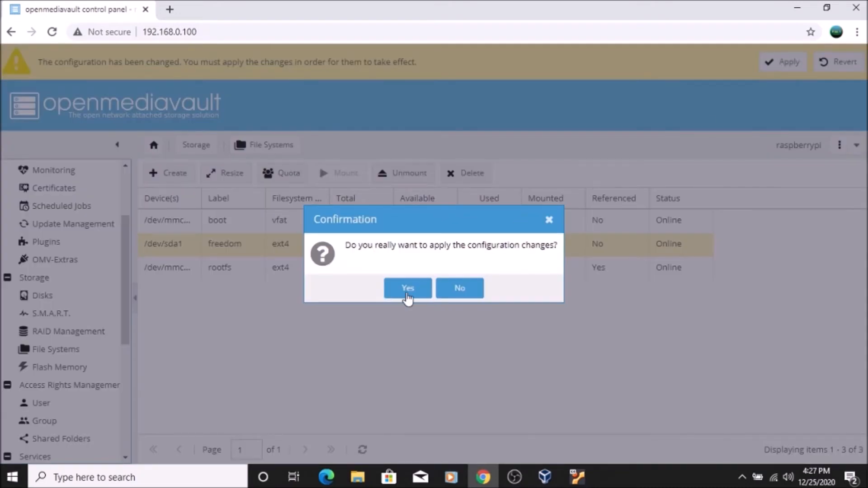
{"action": "left_click", "coordinate": [406, 289]}
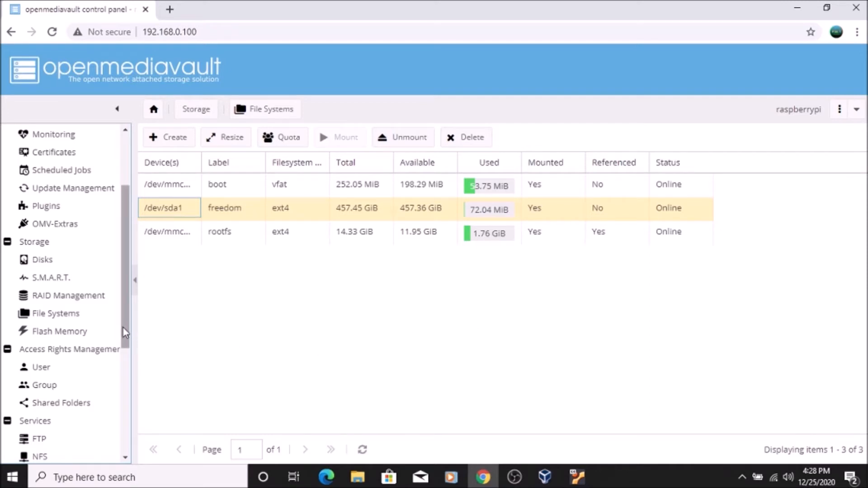
- Add a shared folder named sharedevice on the freedom device with the default path and permissions, and apply the configuration changes
{"action": "left_click_drag", "start_coordinate": [121, 329], "coordinate": [122, 369]}
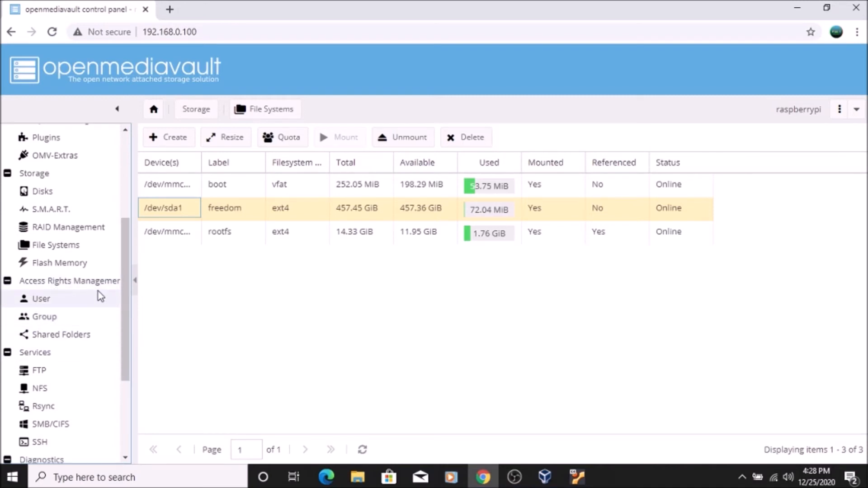
{"action": "left_click", "coordinate": [63, 341]}
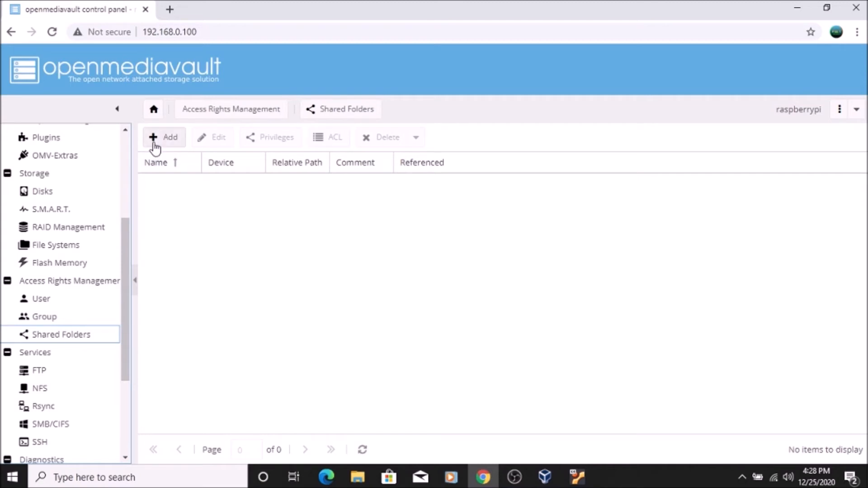
{"action": "left_click", "coordinate": [159, 137]}
{"action": "left_click", "coordinate": [364, 154]}
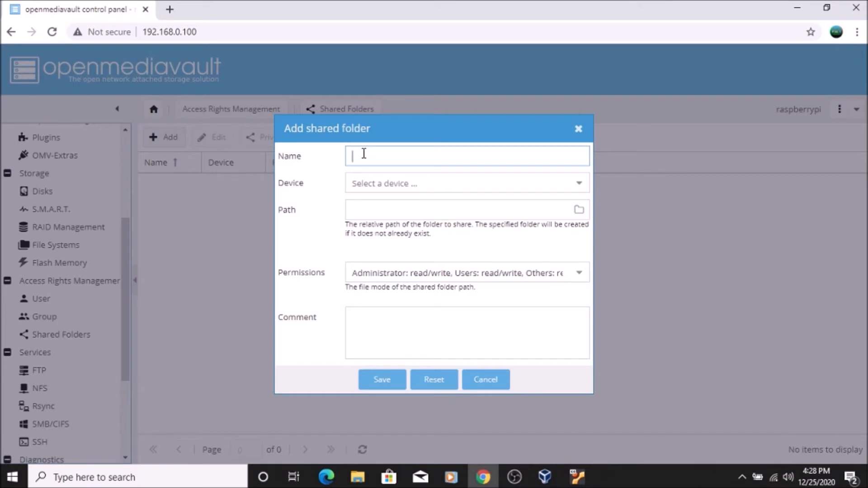
{"action": "type", "text": "sharedevice"}
{"action": "left_click", "coordinate": [446, 185]}
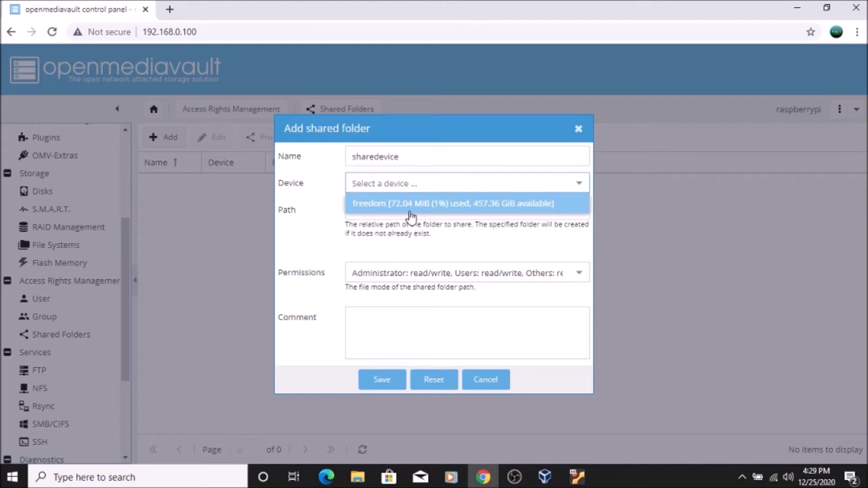
{"action": "left_click", "coordinate": [432, 207]}
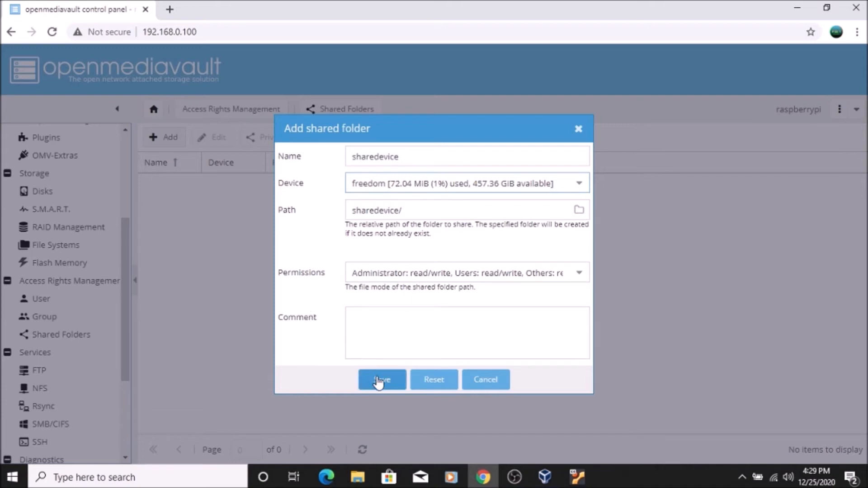
{"action": "left_click", "coordinate": [391, 382]}
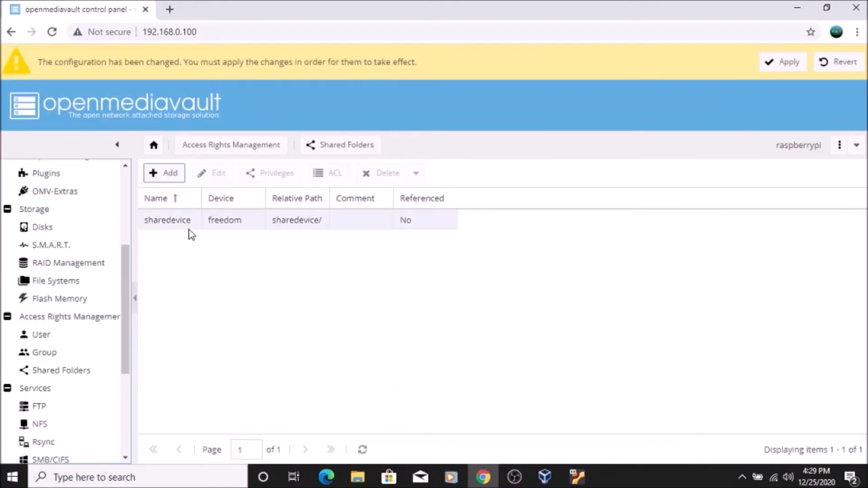
{"action": "left_click", "coordinate": [781, 64]}
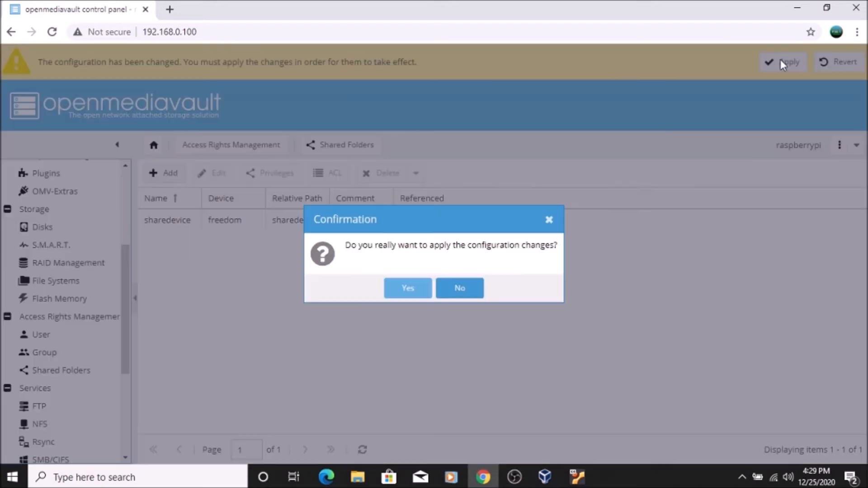
{"action": "left_click", "coordinate": [408, 287]}
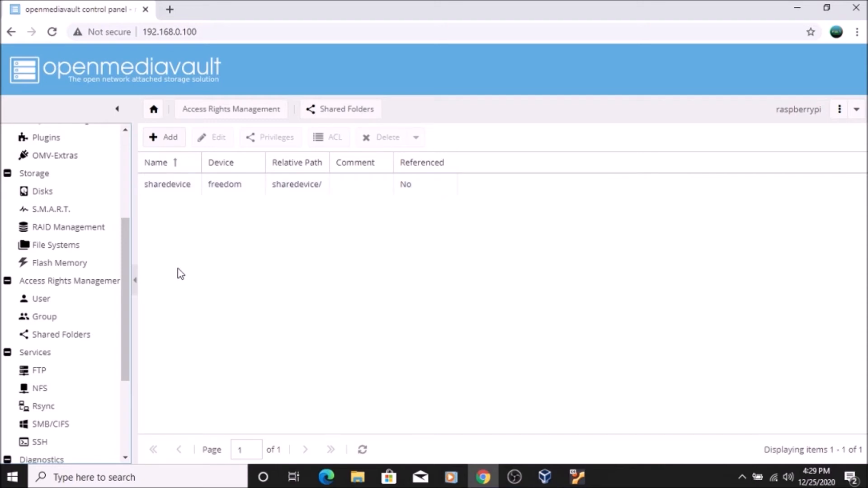
- Enable the FTP service on port 21, save its settings and apply the configuration changes
{"action": "left_click_drag", "start_coordinate": [128, 351], "coordinate": [128, 385]}
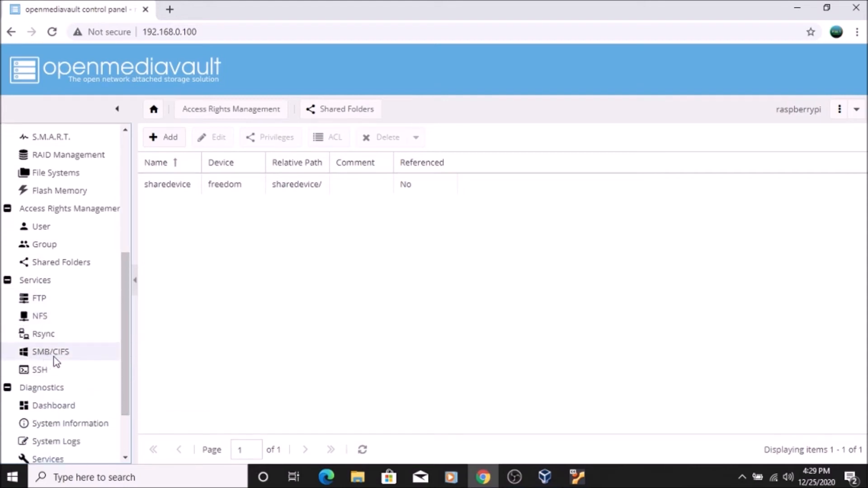
{"action": "left_click", "coordinate": [47, 298]}
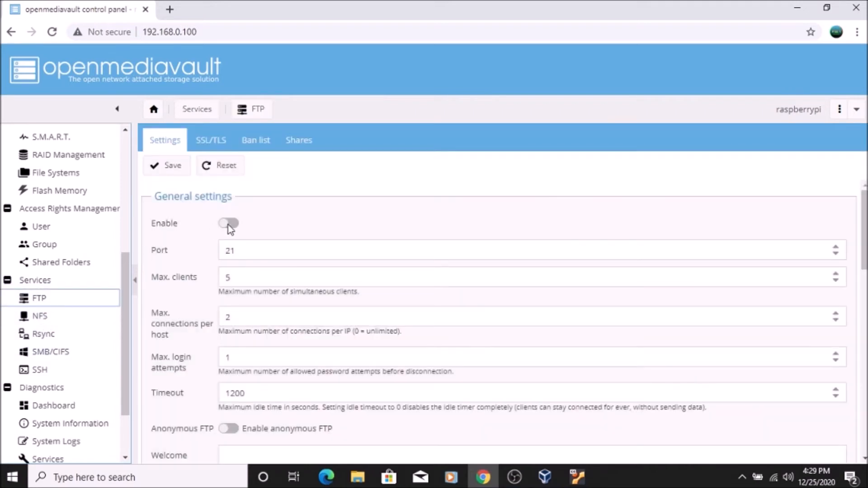
{"action": "left_click", "coordinate": [169, 167]}
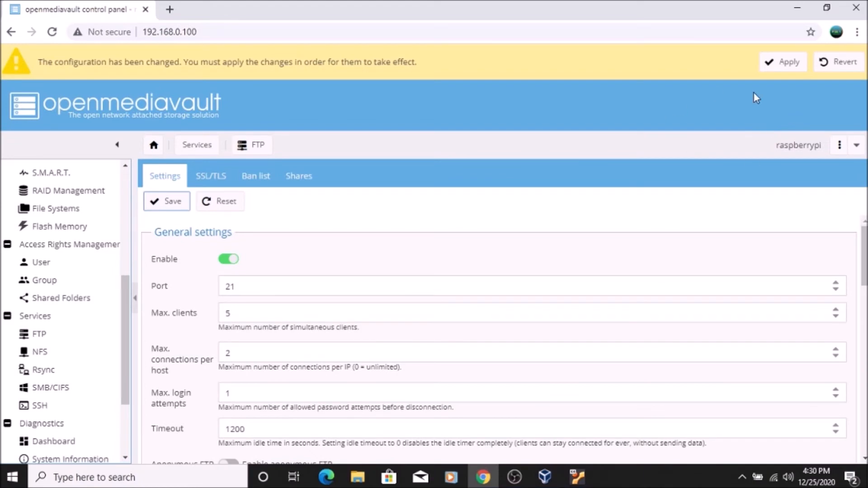
{"action": "left_click", "coordinate": [778, 63]}
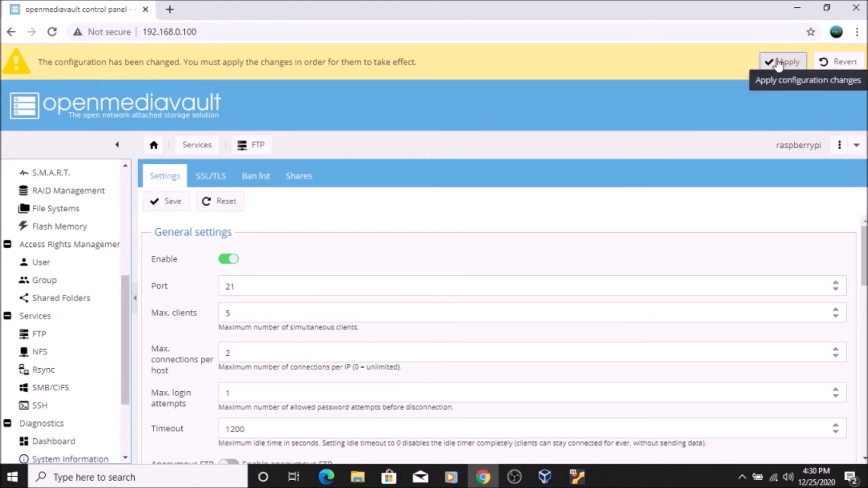
{"action": "left_click", "coordinate": [402, 292]}
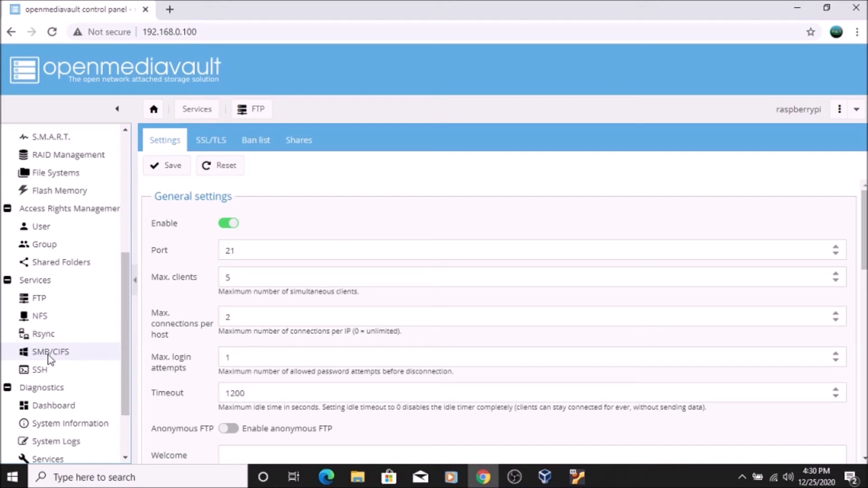
- Enable the SMB/CIFS service with the default WORKGROUP workgroup, save its settings and apply the configuration changes
{"action": "left_click", "coordinate": [64, 352]}
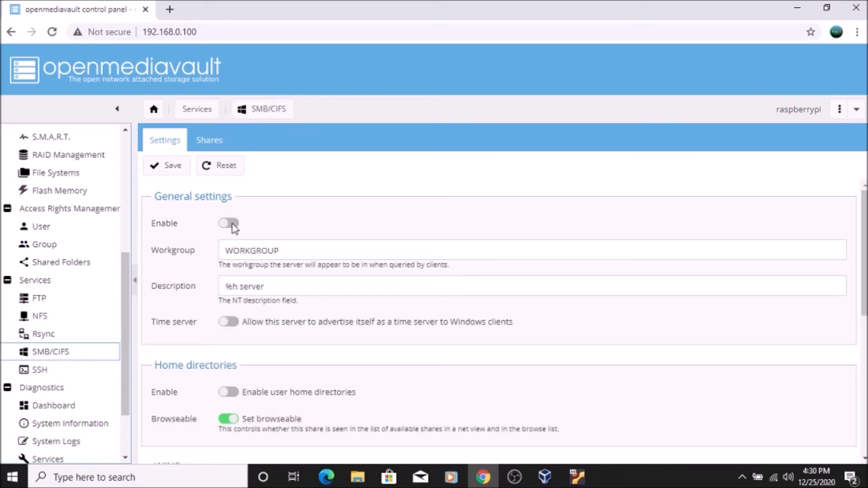
{"action": "left_click", "coordinate": [231, 224]}
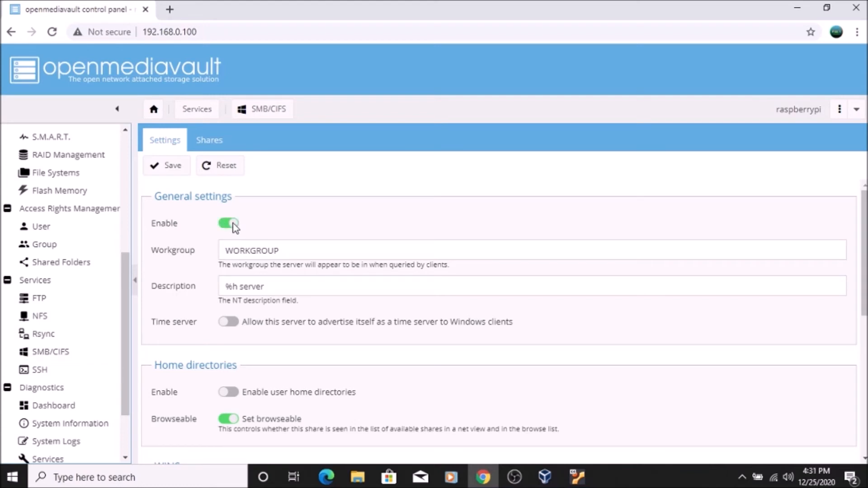
{"action": "left_click", "coordinate": [171, 170]}
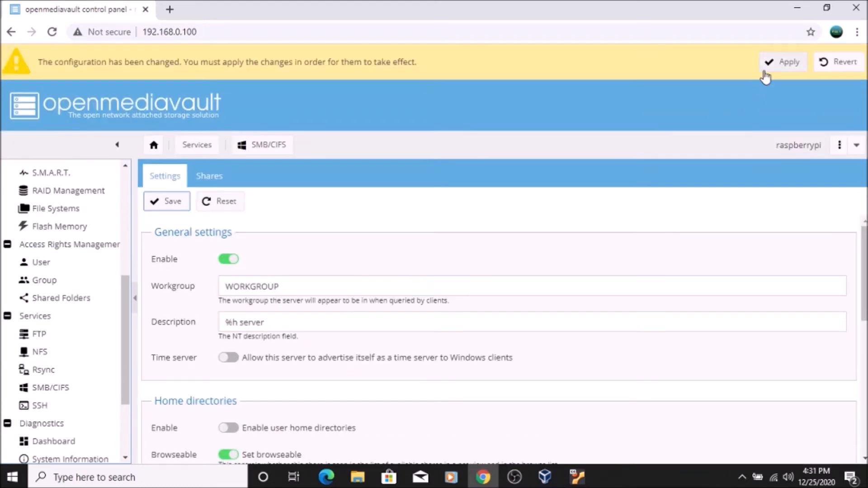
{"action": "left_click", "coordinate": [784, 62]}
{"action": "left_click", "coordinate": [406, 288]}
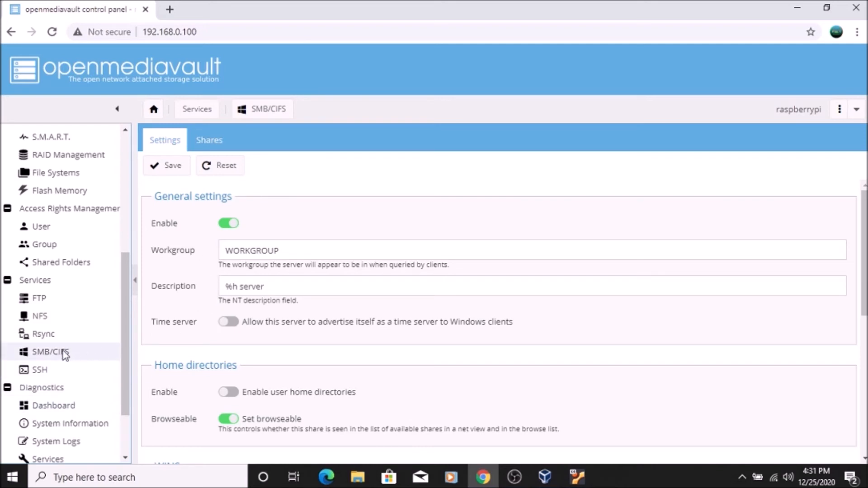
- Add an SMB/CIFS share for the sharedevice folder on freedom with the default options, and apply the configuration changes
{"action": "left_click", "coordinate": [213, 144]}
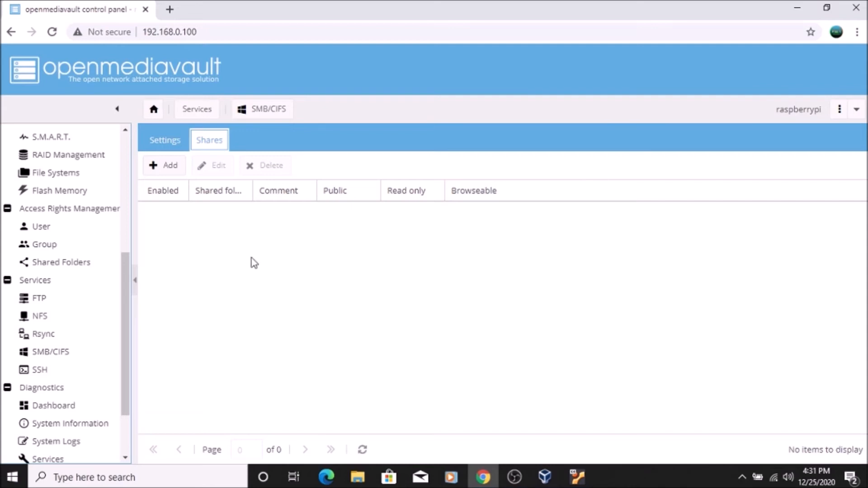
{"action": "left_click", "coordinate": [168, 166]}
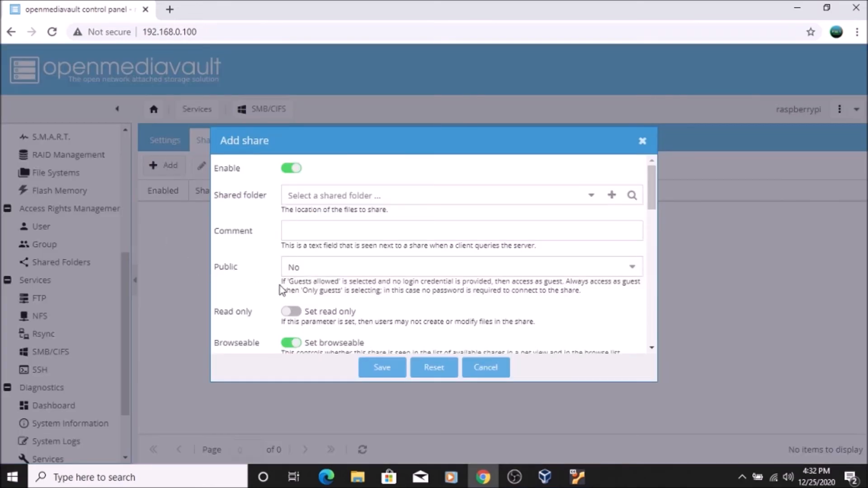
{"action": "left_click", "coordinate": [591, 200]}
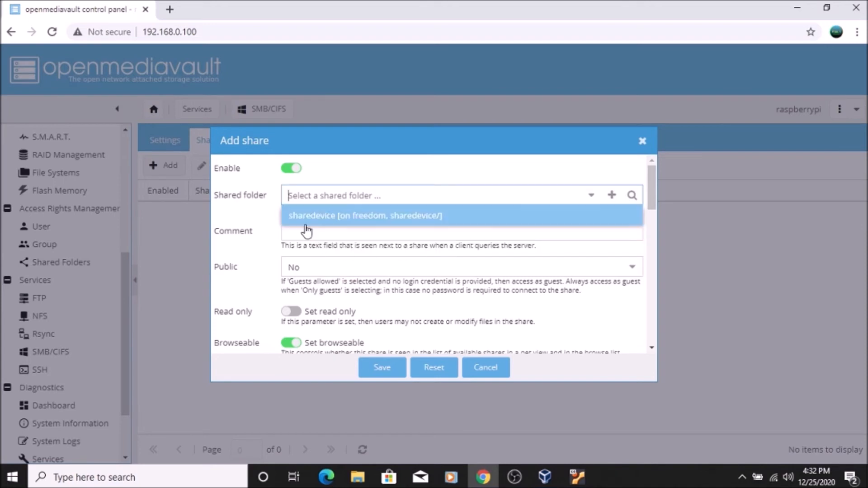
{"action": "left_click", "coordinate": [330, 224]}
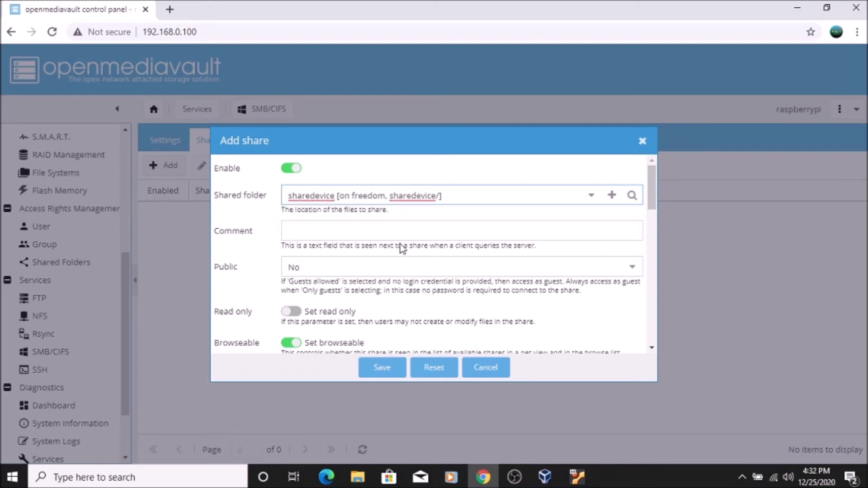
{"action": "scroll", "coordinate": [333, 262], "scroll_direction": "down", "scroll_amount": 8}
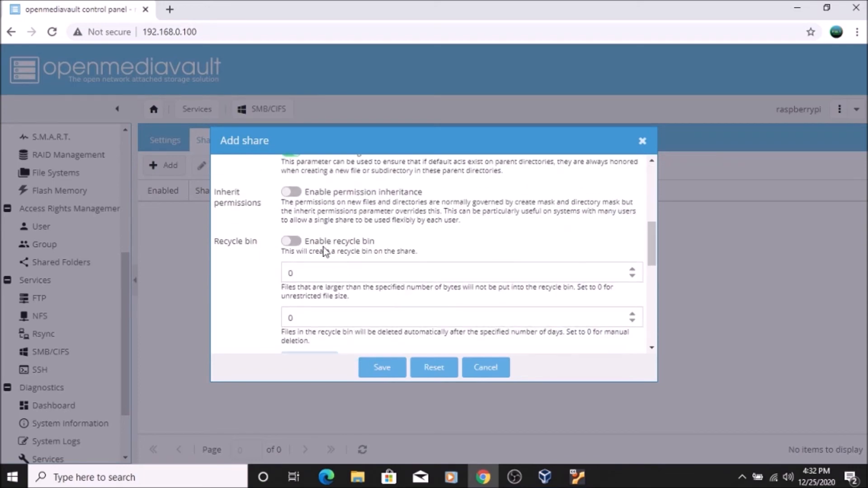
{"action": "left_click", "coordinate": [380, 370]}
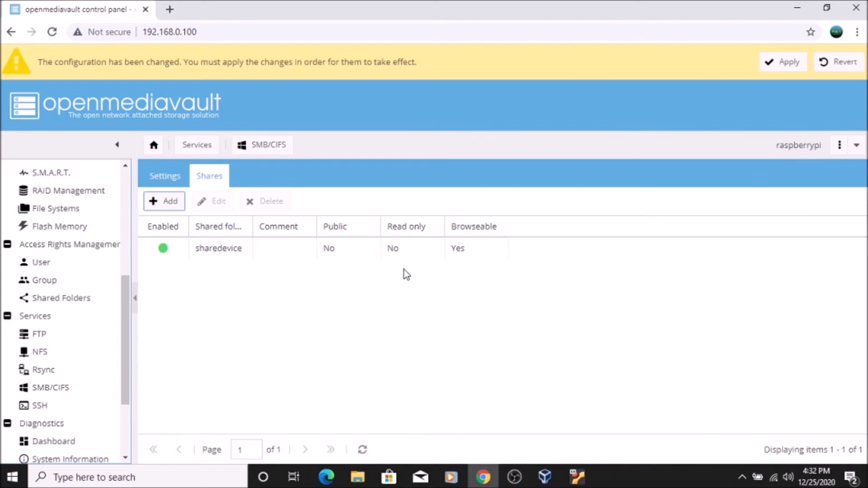
{"action": "left_click", "coordinate": [771, 63]}
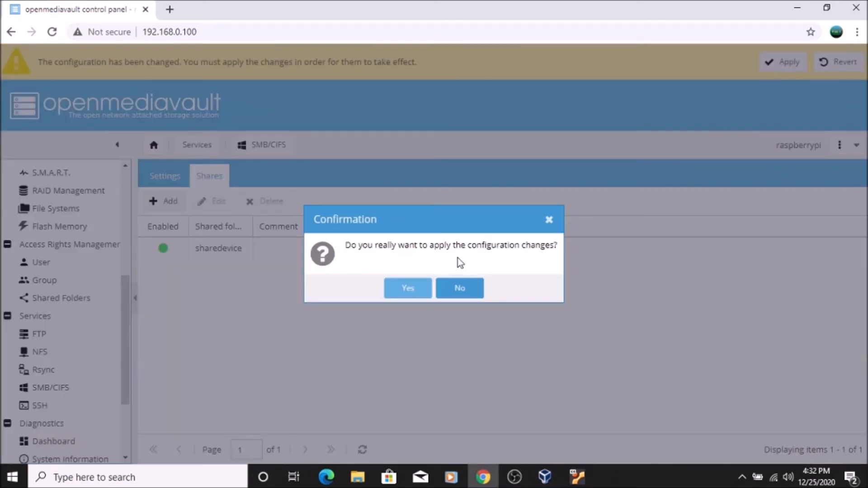
{"action": "left_click", "coordinate": [409, 288]}
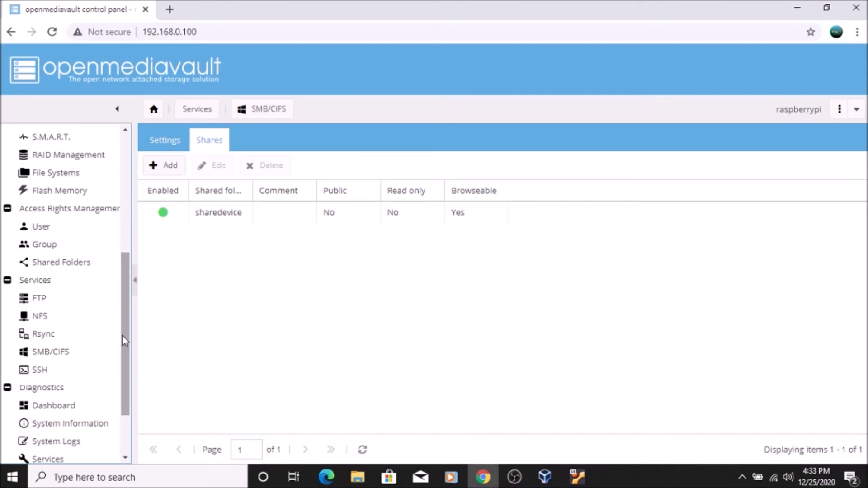
- Add a user account with the user's name and a confirmed account password, and apply the configuration changes
{"action": "left_click_drag", "start_coordinate": [120, 336], "coordinate": [126, 303]}
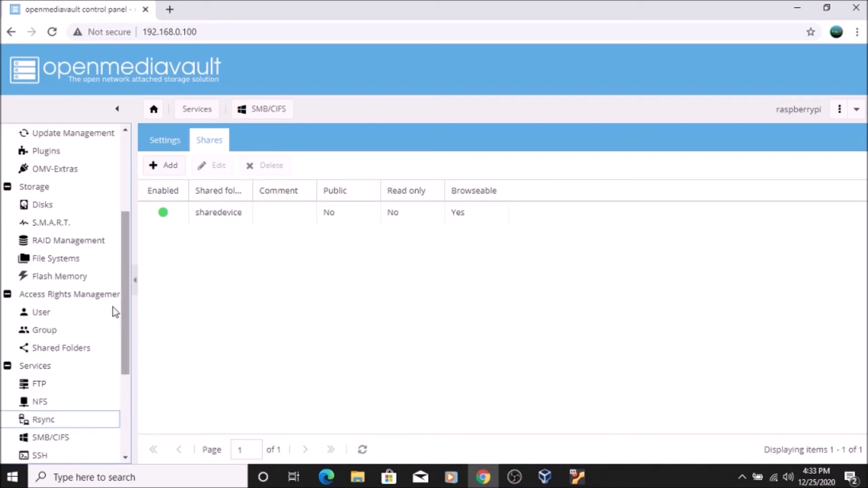
{"action": "left_click", "coordinate": [44, 316]}
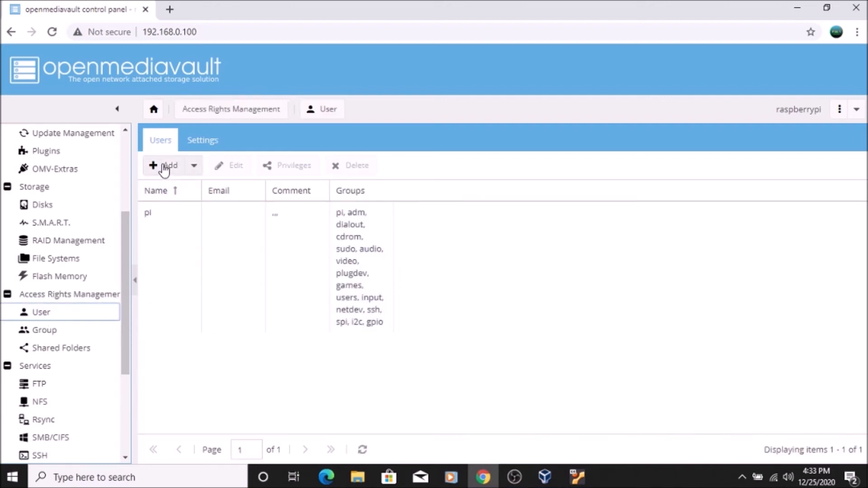
{"action": "left_click", "coordinate": [164, 170]}
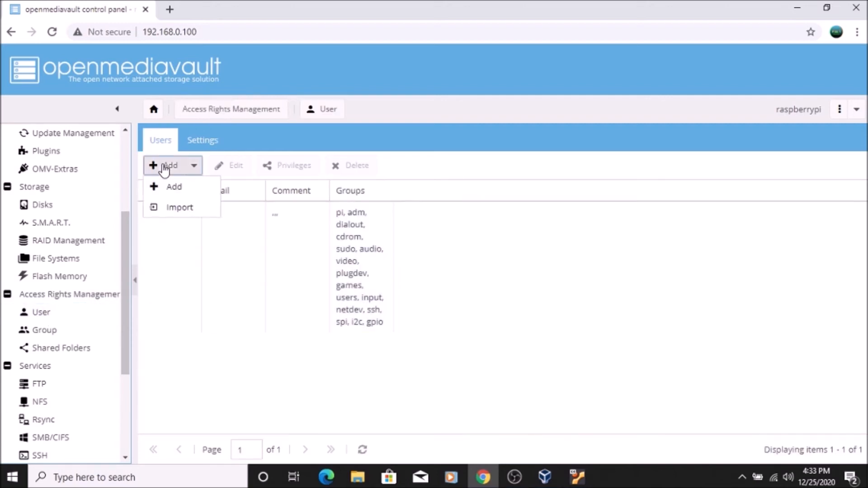
{"action": "left_click", "coordinate": [176, 194]}
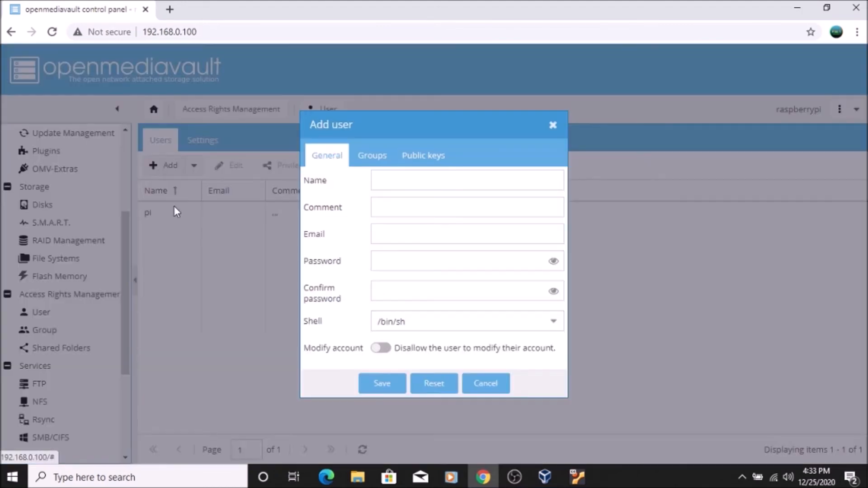
{"action": "left_click", "coordinate": [448, 184]}
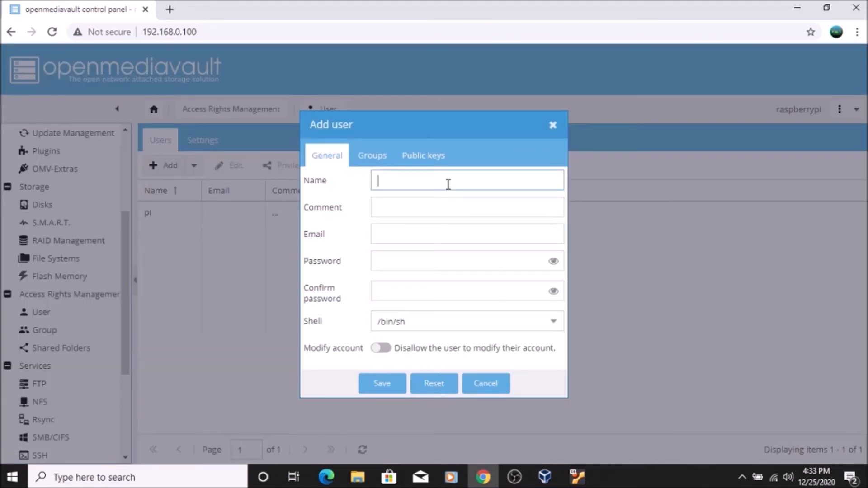
{"action": "type", "text": "sanket"}
{"action": "left_click", "coordinate": [397, 267]}
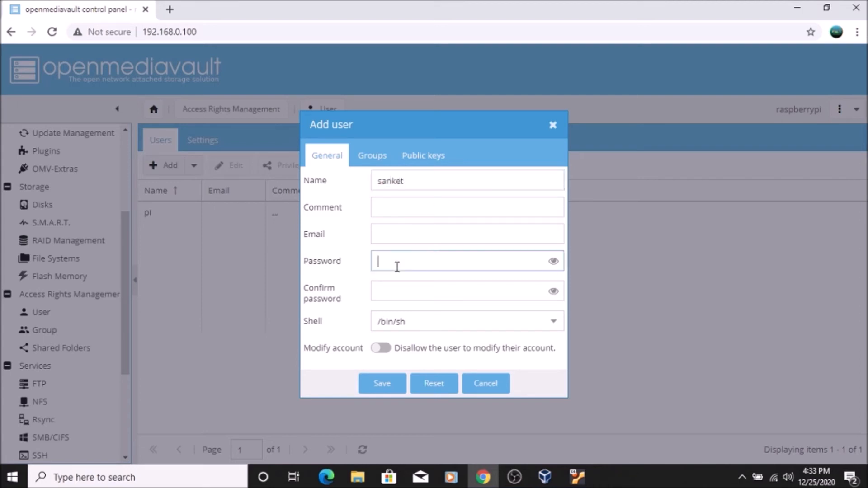
{"action": "type", "text": "•••"}
{"action": "left_click", "coordinate": [406, 296]}
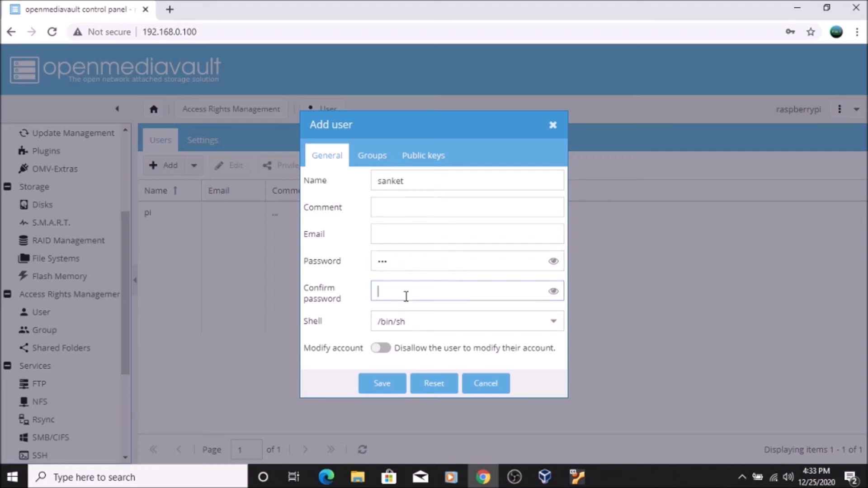
{"action": "type", "text": "•••"}
{"action": "left_click", "coordinate": [383, 384]}
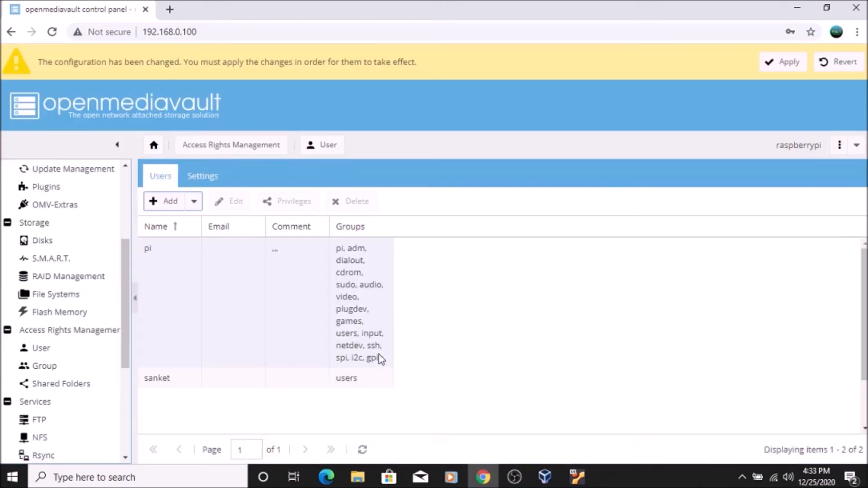
{"action": "left_click", "coordinate": [788, 63]}
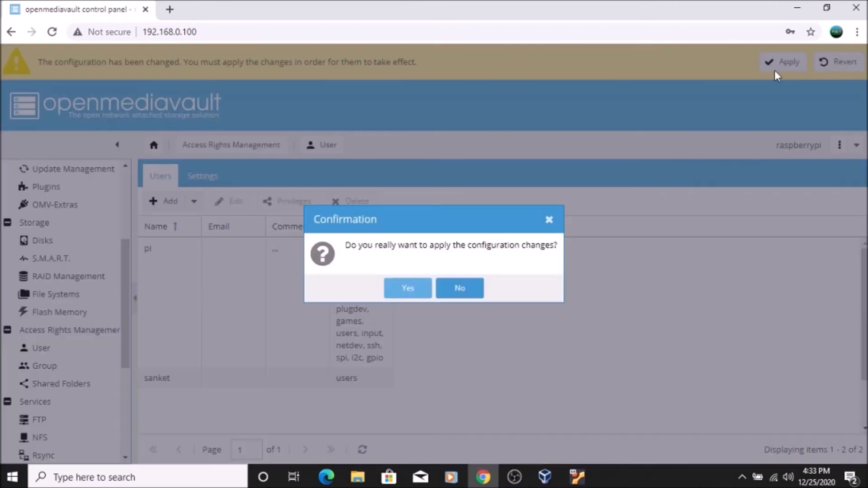
{"action": "left_click", "coordinate": [416, 289]}
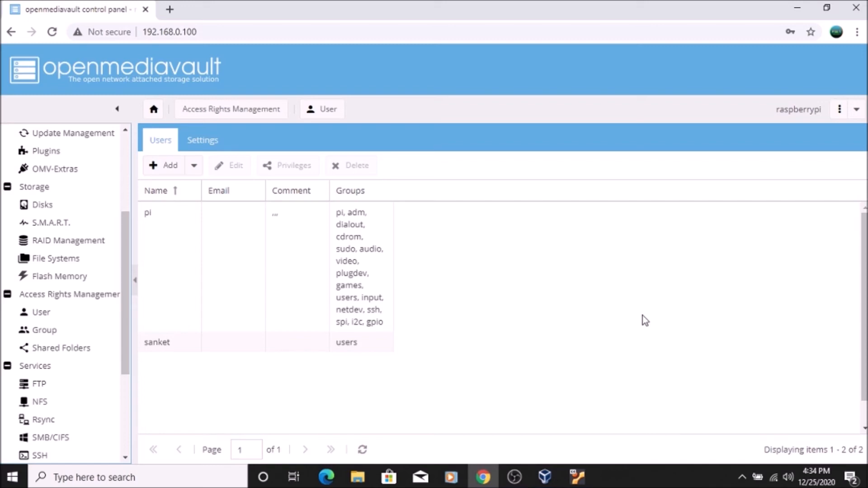
- Switch to File Explorer and map network drive Z: to \\192.168.0.100\sharedevice, reconnecting at sign-in
{"action": "left_click", "coordinate": [797, 8]}
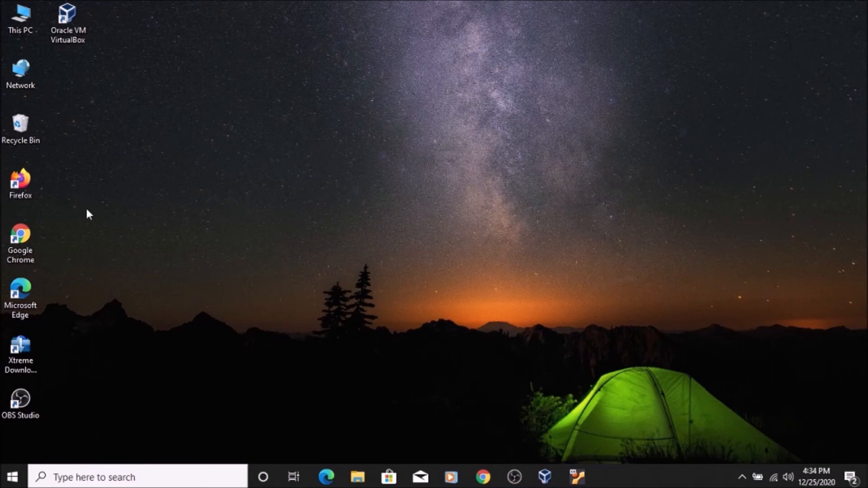
{"action": "double_click", "coordinate": [28, 27]}
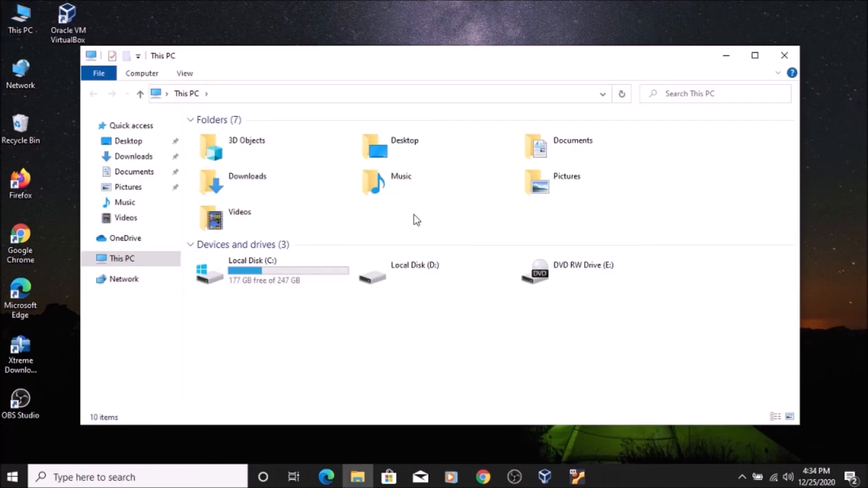
{"action": "left_click", "coordinate": [143, 74]}
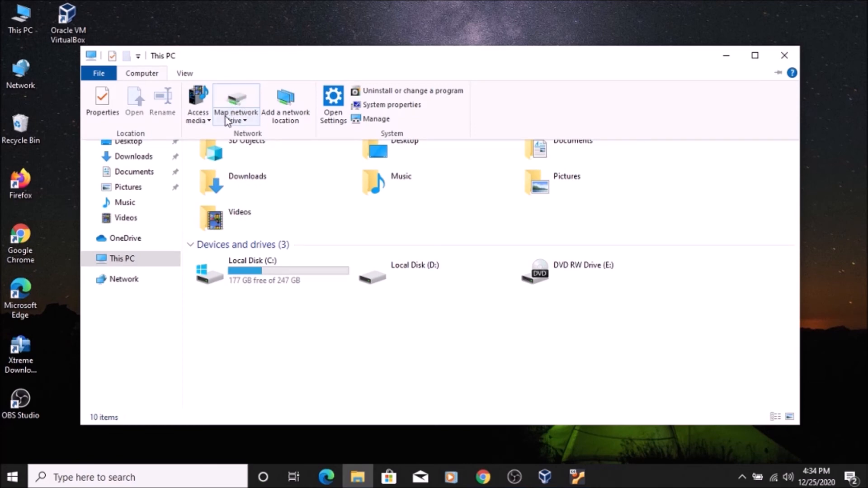
{"action": "left_click", "coordinate": [234, 99]}
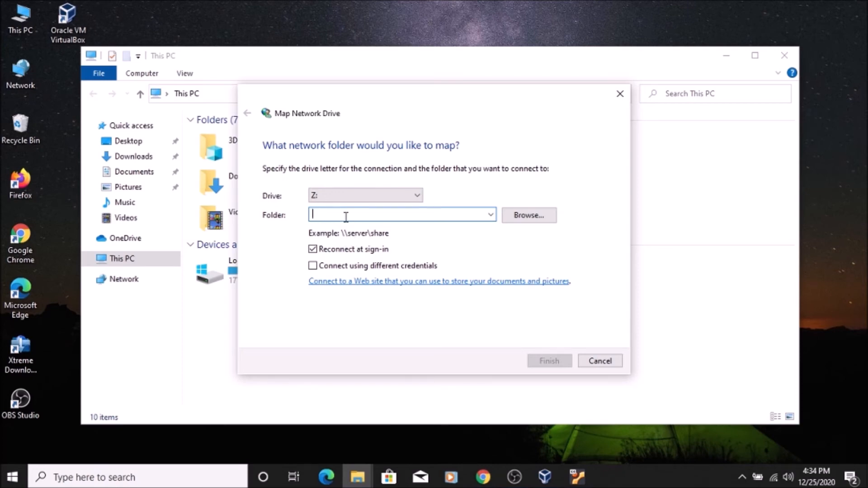
{"action": "type", "text": "\\\\"}
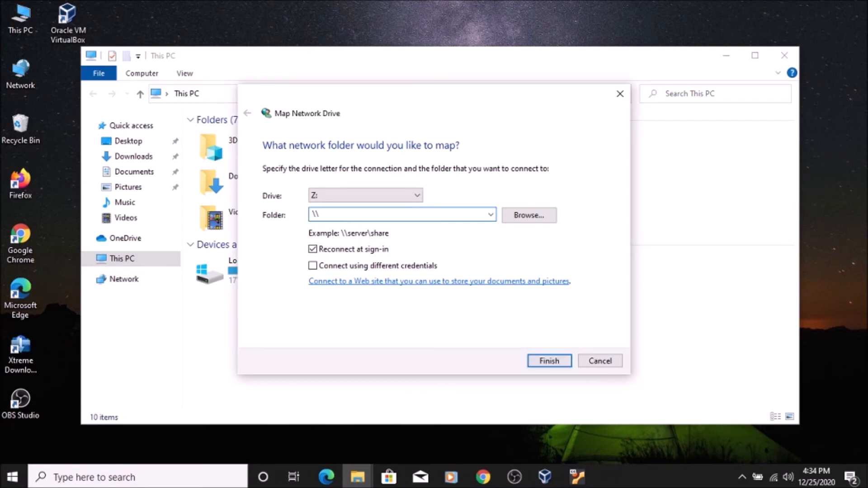
{"action": "type", "text": "192.168.0.100"}
{"action": "type", "text": "\\shar"}
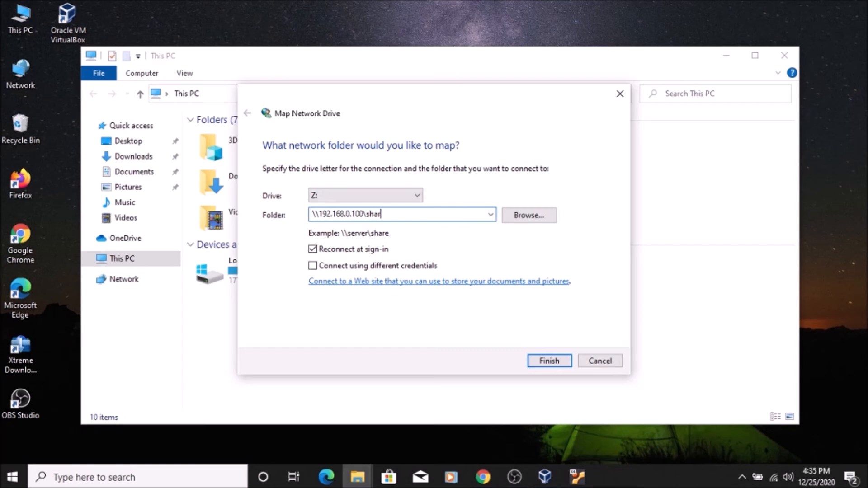
{"action": "type", "text": "edevice"}
{"action": "left_click", "coordinate": [548, 364]}
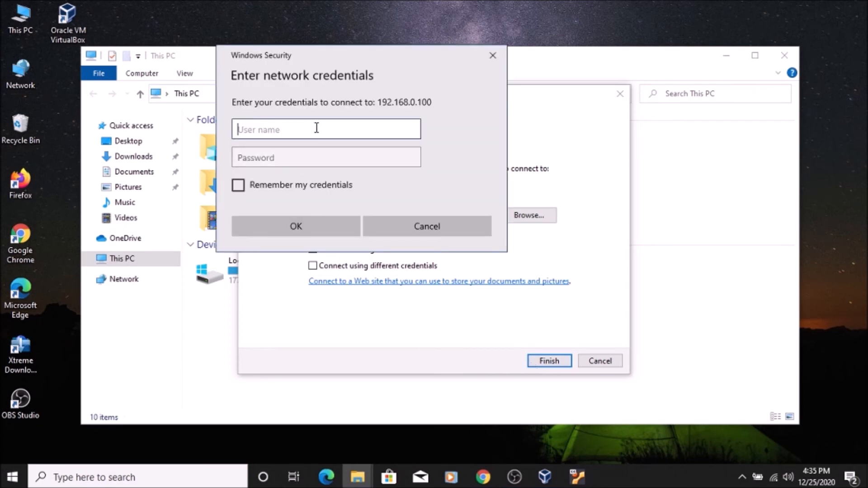
- Sign in to 192.168.0.100 with the NAS account's user name and password
{"action": "type", "text": "sanket"}
{"action": "left_click", "coordinate": [305, 158]}
{"action": "type", "text": "***"}
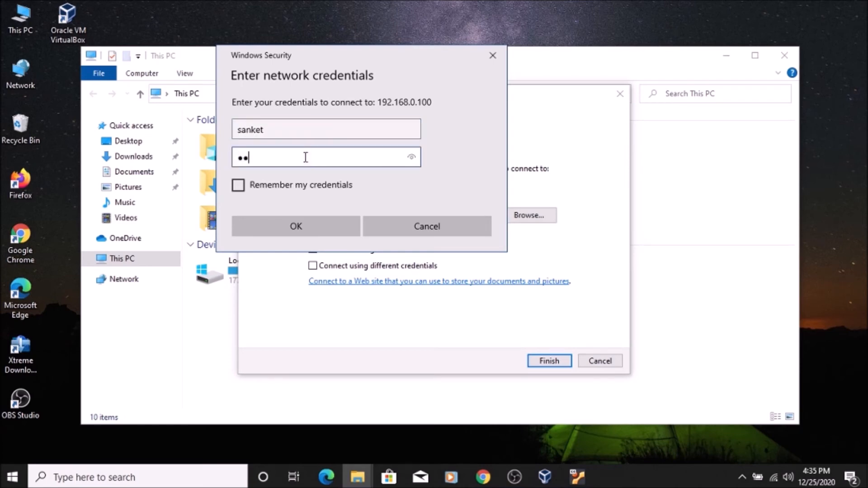
{"action": "left_click", "coordinate": [304, 224]}
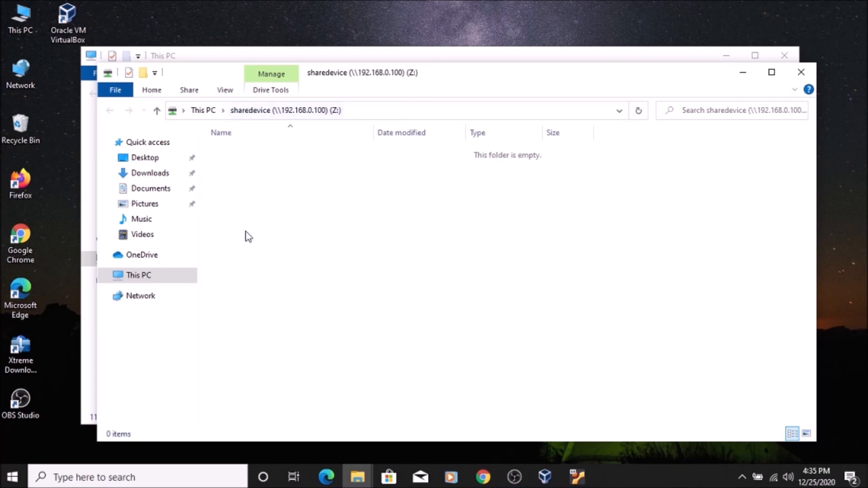
- Open the mapped sharedevice drive (Z:) from This PC and create a folder named test in it
{"action": "left_click", "coordinate": [147, 275]}
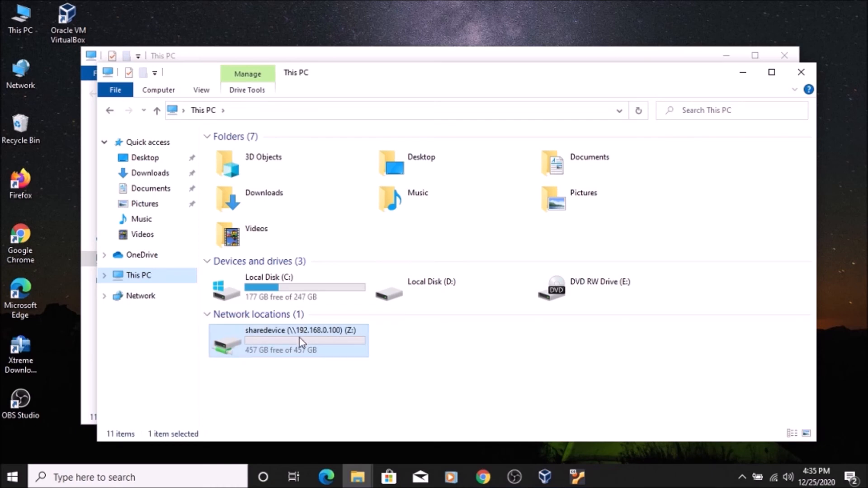
{"action": "left_click", "coordinate": [267, 339]}
{"action": "double_click", "coordinate": [267, 339]}
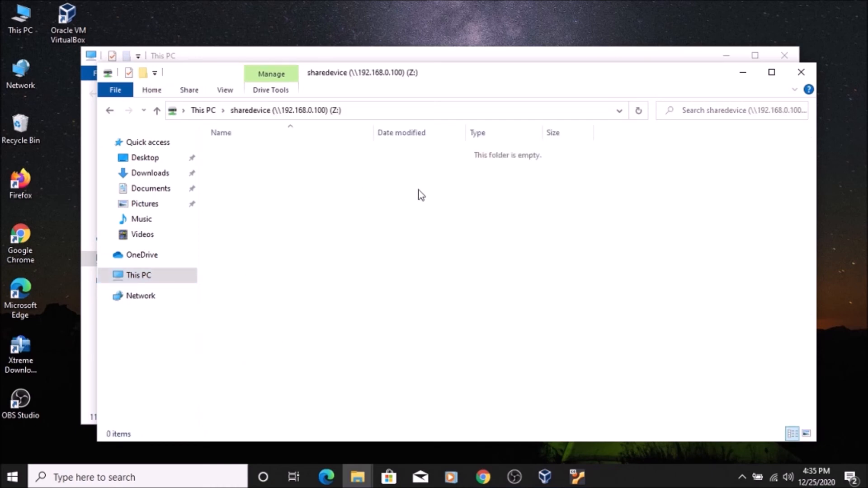
{"action": "right_click", "coordinate": [346, 199]}
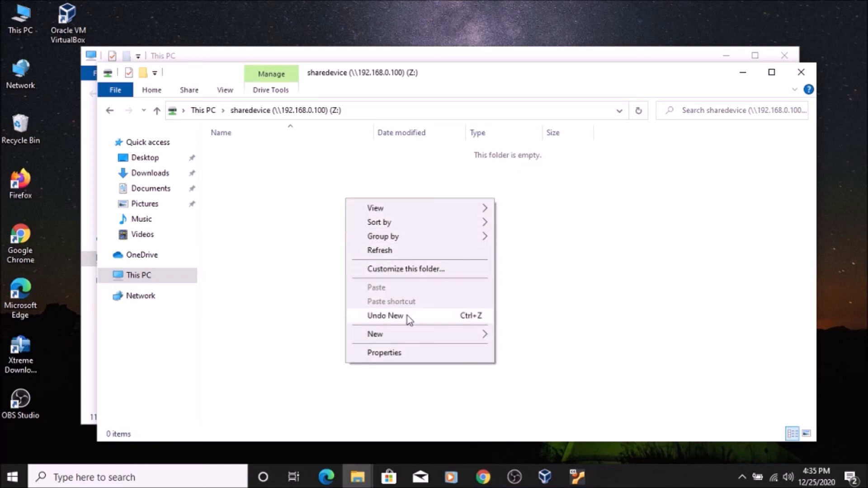
{"action": "mouse_move", "coordinate": [440, 338]}
{"action": "left_click", "coordinate": [508, 334]}
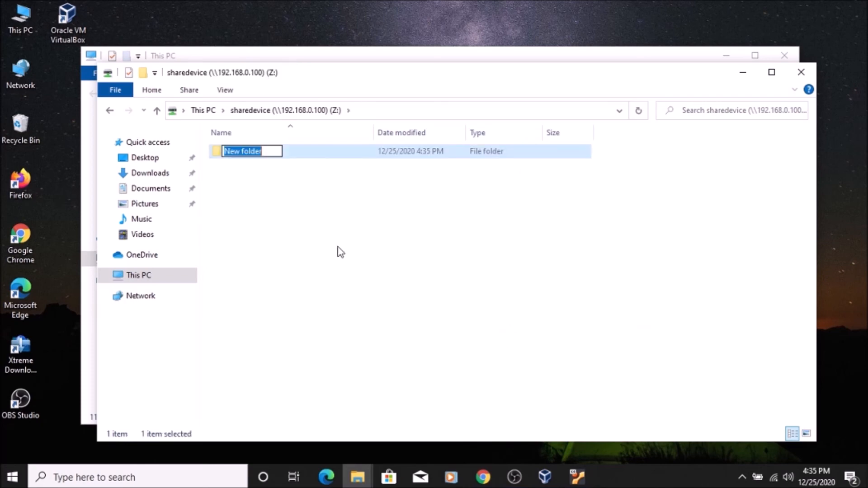
{"action": "type", "text": "test"}
{"action": "key", "text": "Return"}
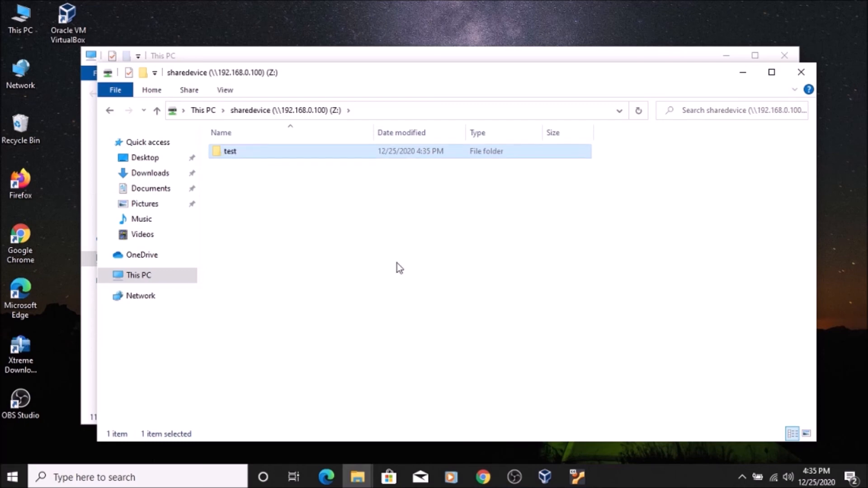
- Create a text document named test inside the test folder on the share
{"action": "left_click", "coordinate": [397, 264]}
{"action": "double_click", "coordinate": [246, 153]}
{"action": "right_click", "coordinate": [292, 217]}
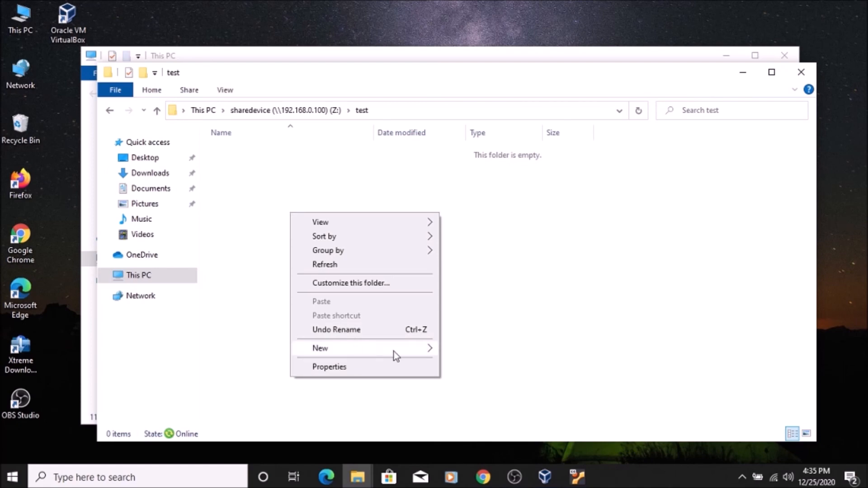
{"action": "mouse_move", "coordinate": [379, 351]}
{"action": "left_click", "coordinate": [480, 410]}
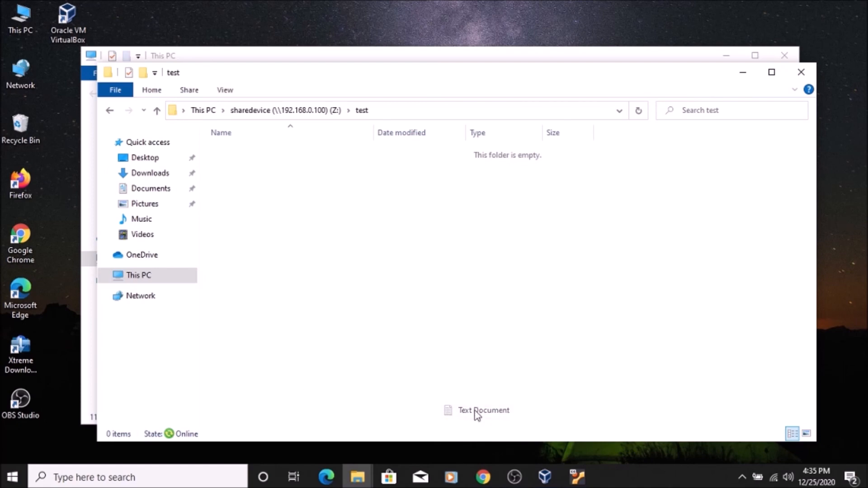
{"action": "type", "text": "test"}
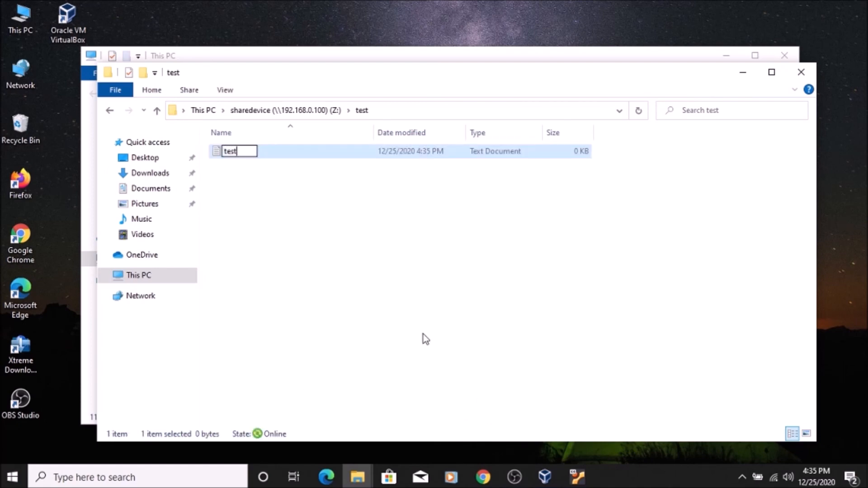
{"action": "key", "text": "Return"}
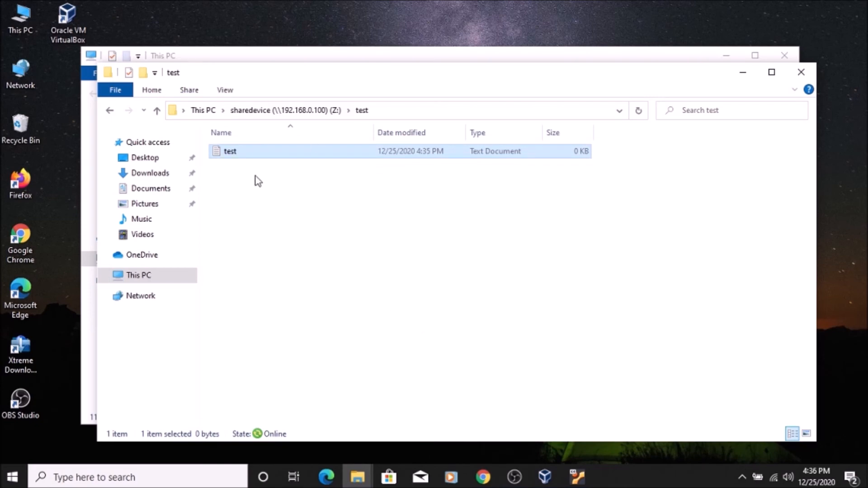
- Write "hi this is just for test" in the test document, save and close it, and return to This PC
{"action": "double_click", "coordinate": [276, 161]}
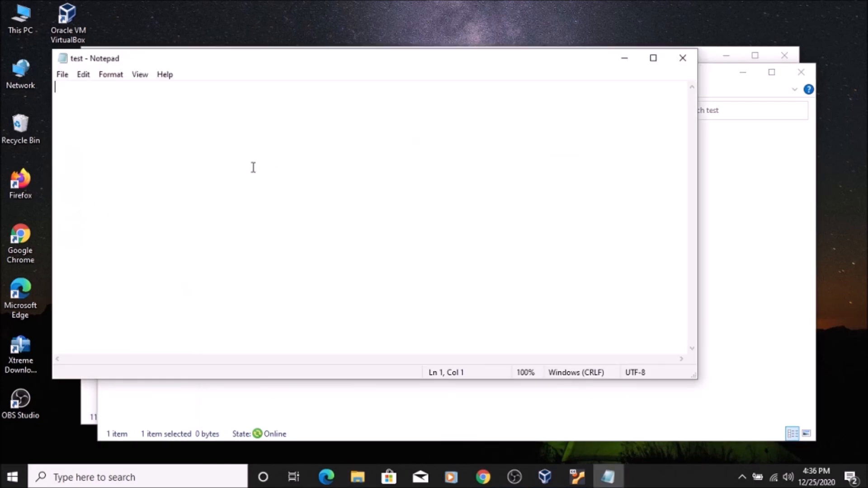
{"action": "type", "text": "hithis "}
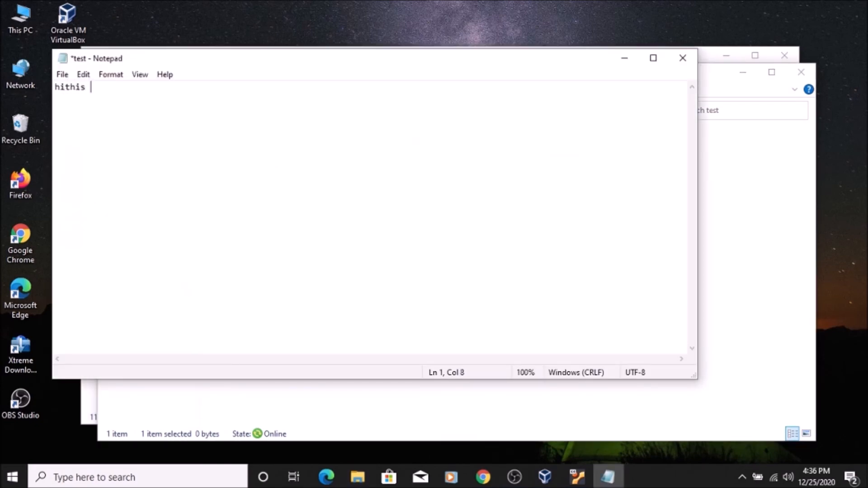
{"action": "type", "text": "is just for test"}
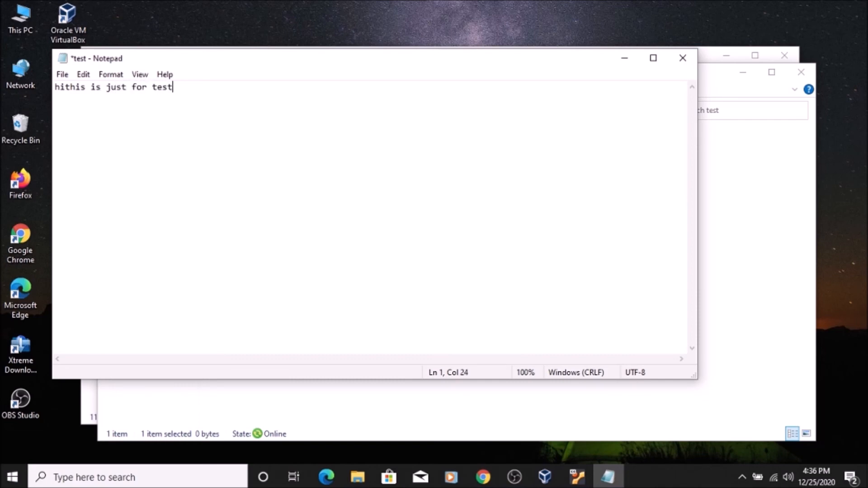
{"action": "key", "text": "Left"}
{"action": "key", "text": "Left"}
{"action": "key", "text": "Left"}
{"action": "key", "text": "Left"}
{"action": "key", "text": "Left"}
{"action": "key", "text": "Left"}
{"action": "key", "text": "Left"}
{"action": "key", "text": "Left"}
{"action": "key", "text": "Left"}
{"action": "key", "text": "Left"}
{"action": "key", "text": "Left"}
{"action": "key", "text": "Left"}
{"action": "key", "text": "Left"}
{"action": "key", "text": "Left"}
{"action": "key", "text": "Left"}
{"action": "key", "text": "Left"}
{"action": "key", "text": "Left"}
{"action": "key", "text": "Left"}
{"action": "key", "text": "Left"}
{"action": "key", "text": "Left"}
{"action": "key", "text": "Right"}
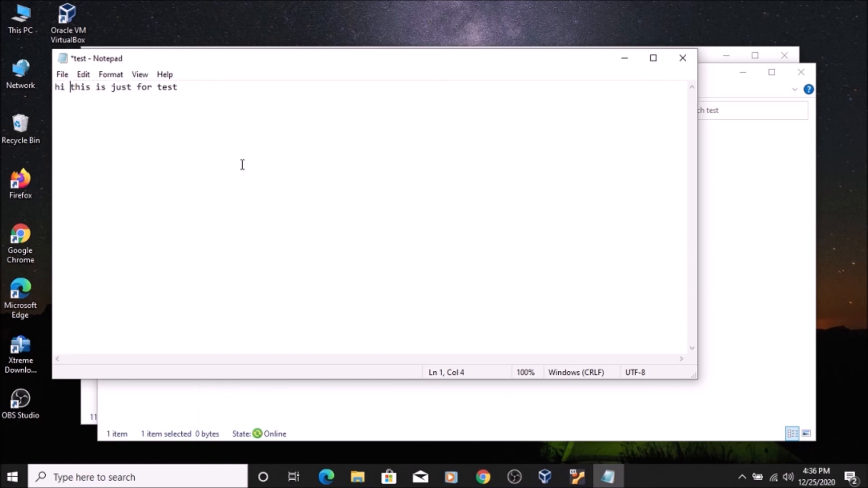
{"action": "left_click", "coordinate": [63, 76]}
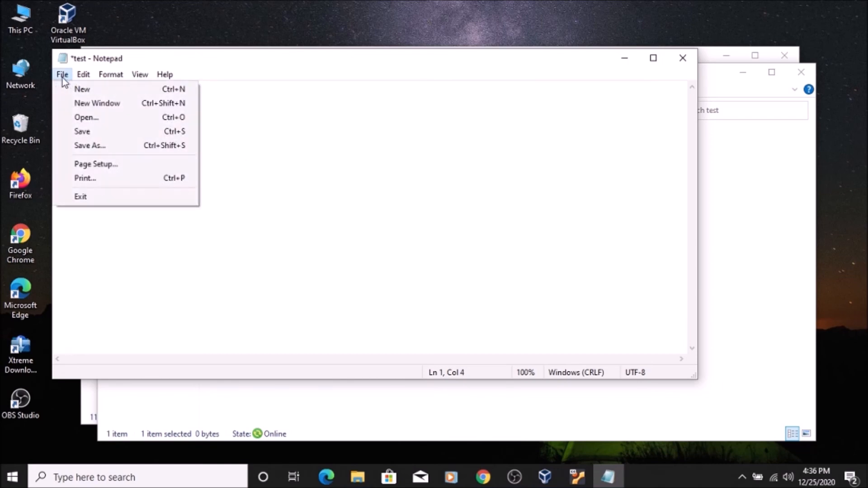
{"action": "left_click", "coordinate": [88, 131]}
{"action": "left_click", "coordinate": [693, 58]}
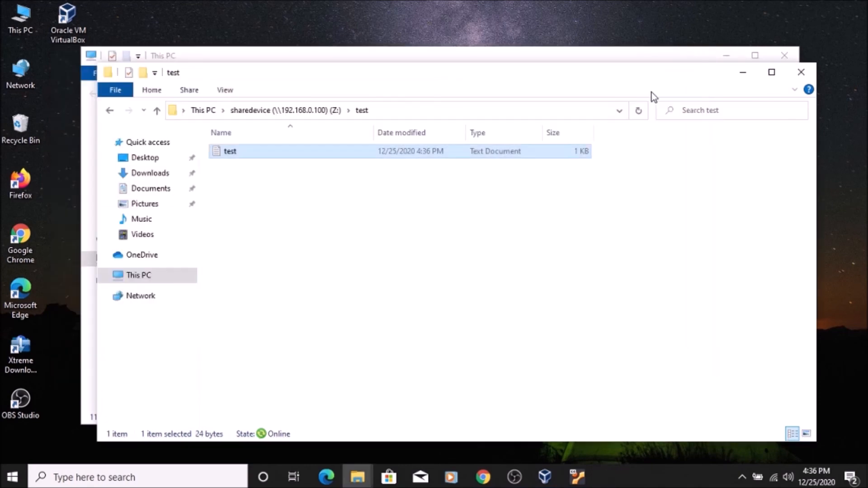
{"action": "left_click", "coordinate": [202, 110]}
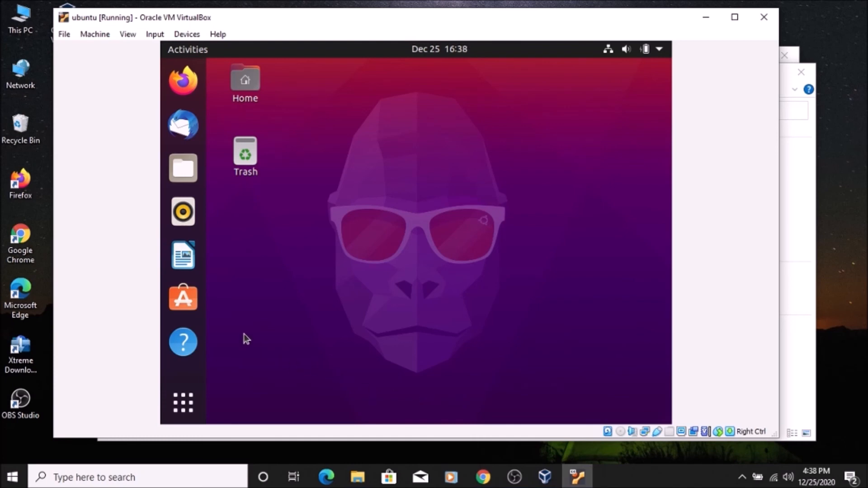
- Switch to the Ubuntu virtual machine and open Other Locations in Files, ready for a server address
{"action": "left_click", "coordinate": [180, 173]}
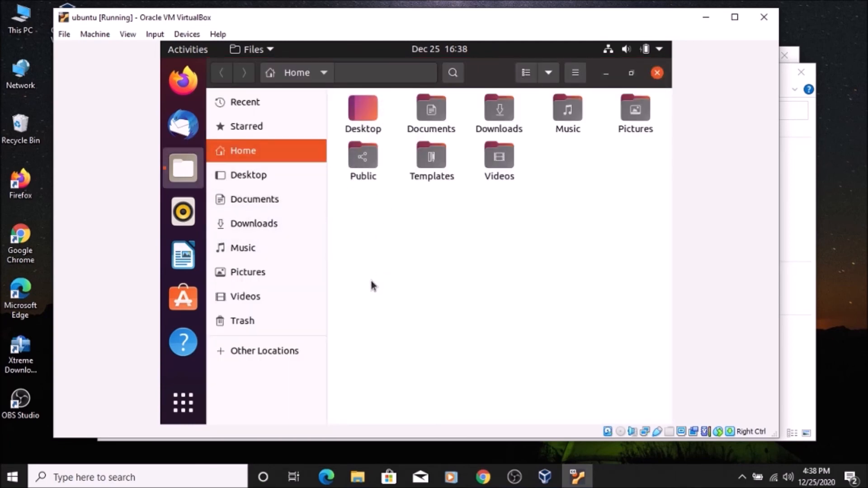
{"action": "left_click", "coordinate": [274, 351]}
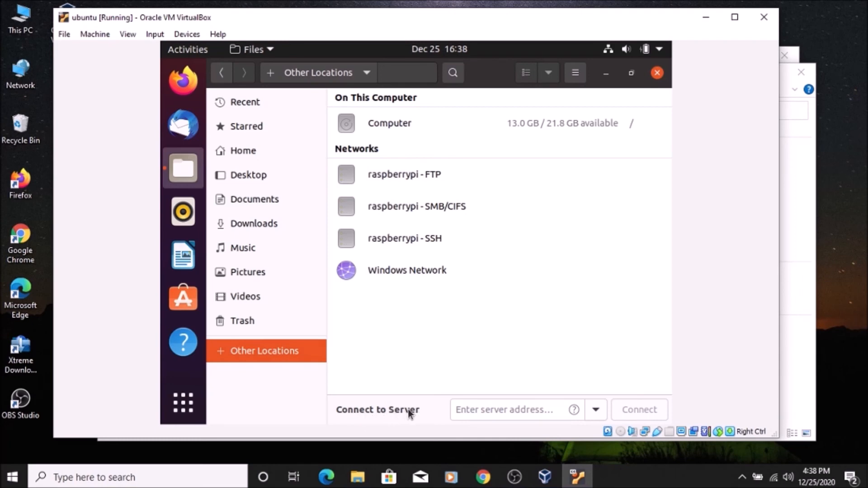
{"action": "left_click", "coordinate": [473, 410]}
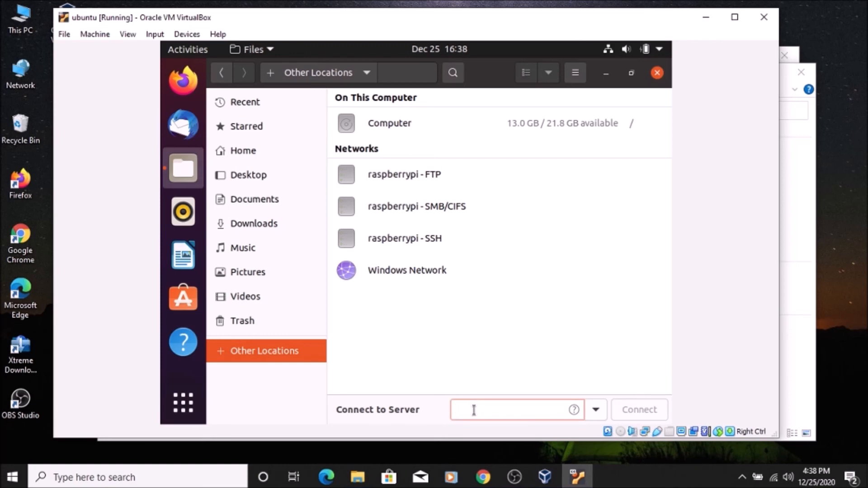
{"action": "type", "text": "smb://192"}
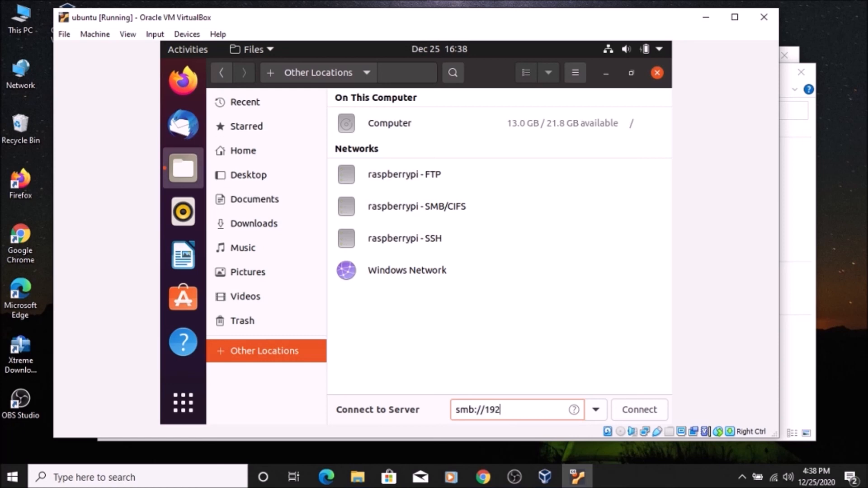
- Connect to the server address smb://192.168.0.100/sharedevice
{"action": "type", "text": ".168.0.100/sharedevice"}
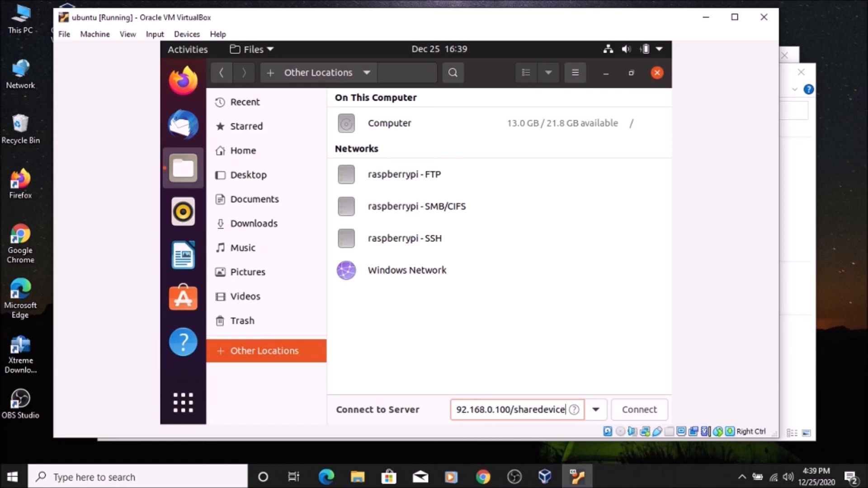
{"action": "left_click", "coordinate": [640, 413]}
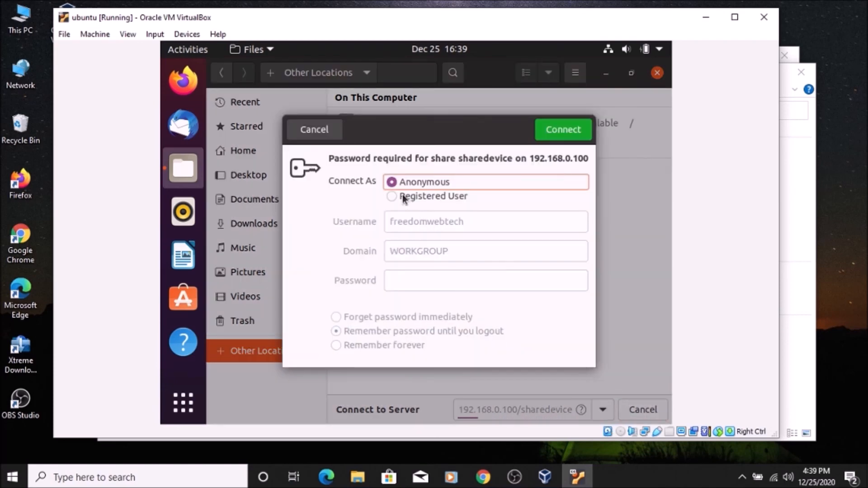
- Sign in to the sharedevice share as a registered user with the NAS account's user name and password
{"action": "left_click", "coordinate": [396, 198]}
{"action": "left_click", "coordinate": [472, 222]}
{"action": "key", "text": "BackSpace"}
{"action": "key", "text": "BackSpace"}
{"action": "key", "text": "BackSpace"}
{"action": "key", "text": "BackSpace"}
{"action": "key", "text": "BackSpace"}
{"action": "key", "text": "BackSpace"}
{"action": "key", "text": "BackSpace"}
{"action": "key", "text": "BackSpace"}
{"action": "key", "text": "BackSpace"}
{"action": "key", "text": "BackSpace"}
{"action": "key", "text": "BackSpace"}
{"action": "key", "text": "BackSpace"}
{"action": "key", "text": "BackSpace"}
{"action": "key", "text": "BackSpace"}
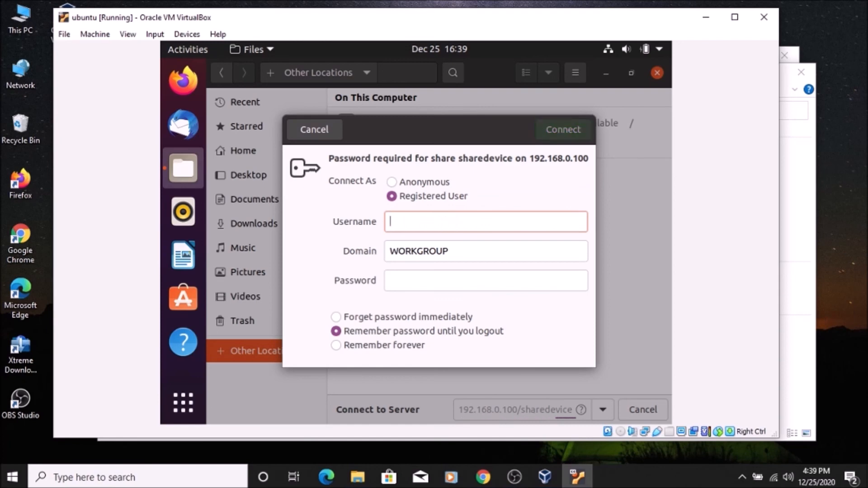
{"action": "type", "text": "sanket"}
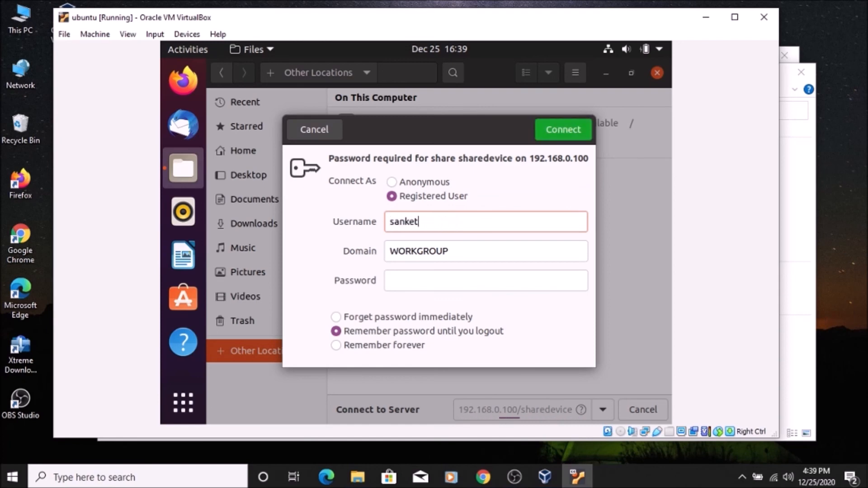
{"action": "left_click", "coordinate": [400, 281]}
{"action": "type", "text": "•••"}
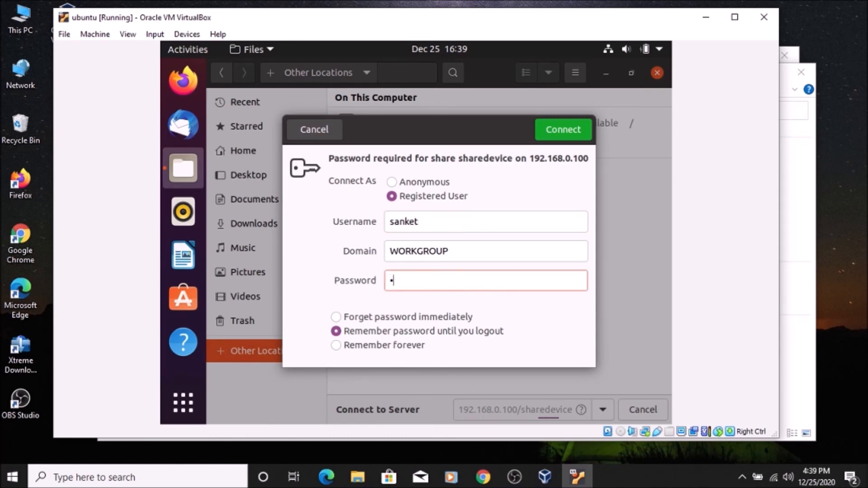
{"action": "left_click", "coordinate": [580, 134]}
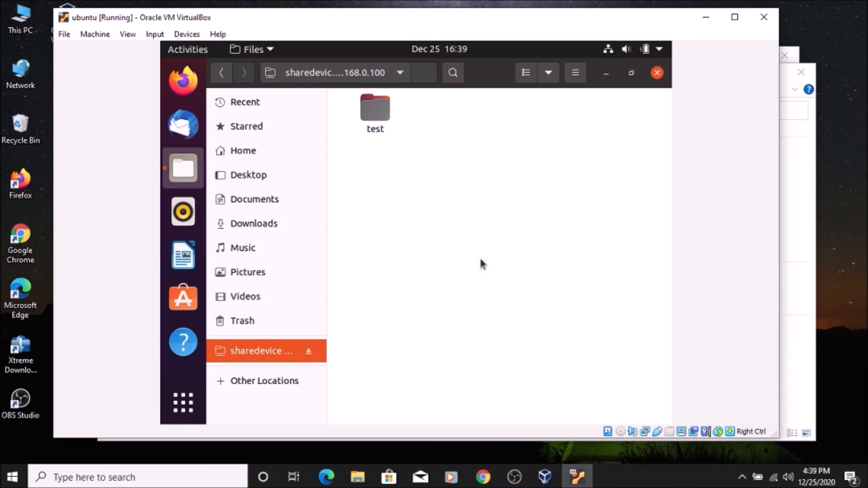
- Open test.txt from the share's test folder to check its text, and close the text editor
{"action": "double_click", "coordinate": [376, 116]}
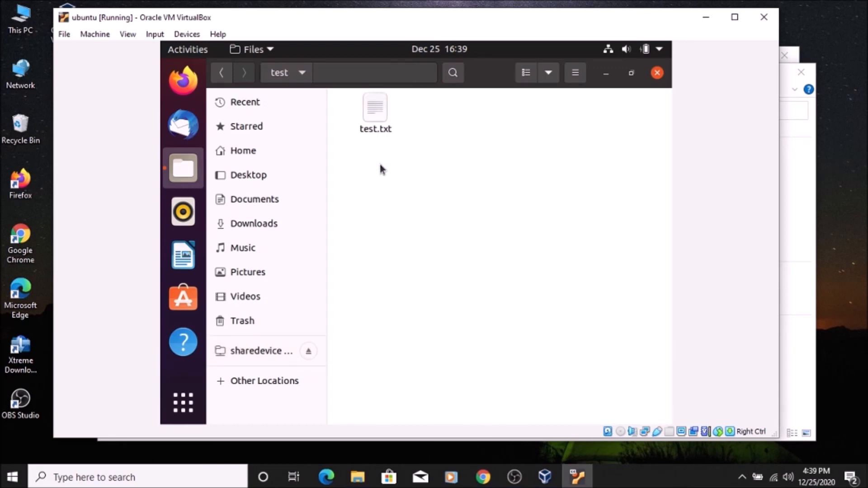
{"action": "double_click", "coordinate": [379, 128]}
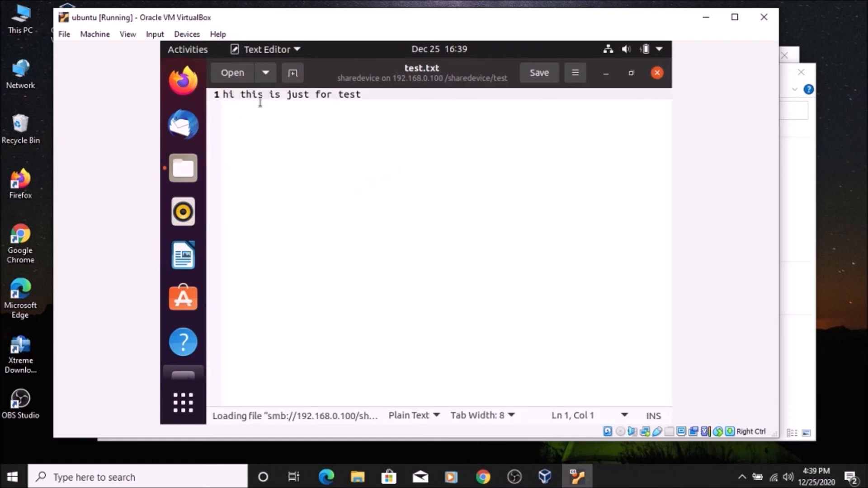
{"action": "left_click", "coordinate": [658, 73]}
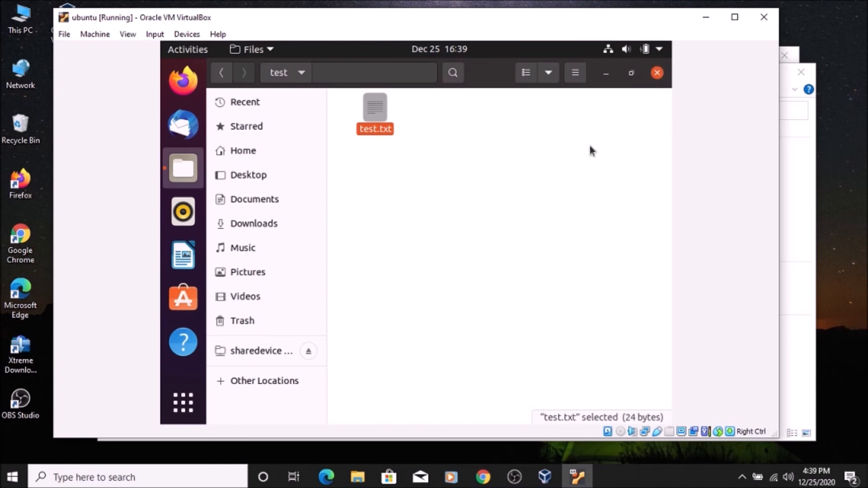